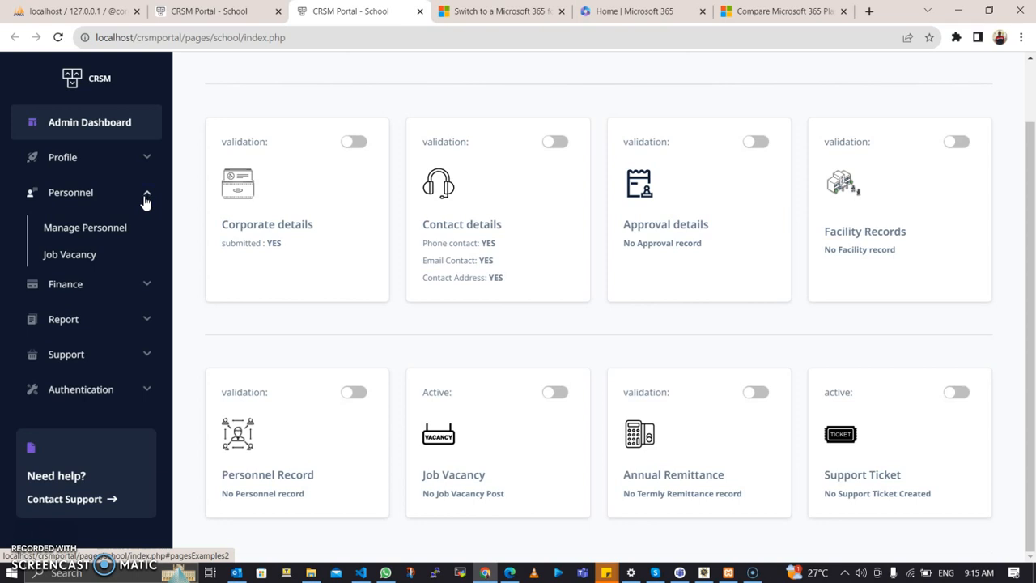
# Open the Manage Personnel page with the form for adding personnel to the school
pyautogui.click(104, 229)
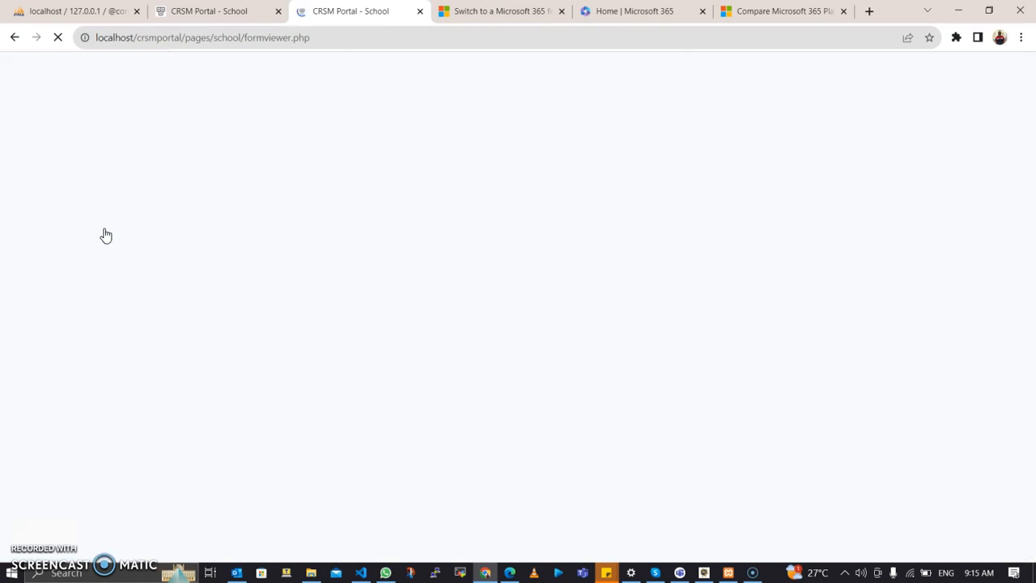
pyautogui.moveTo(117, 229); pyautogui.dragTo(197, 305)
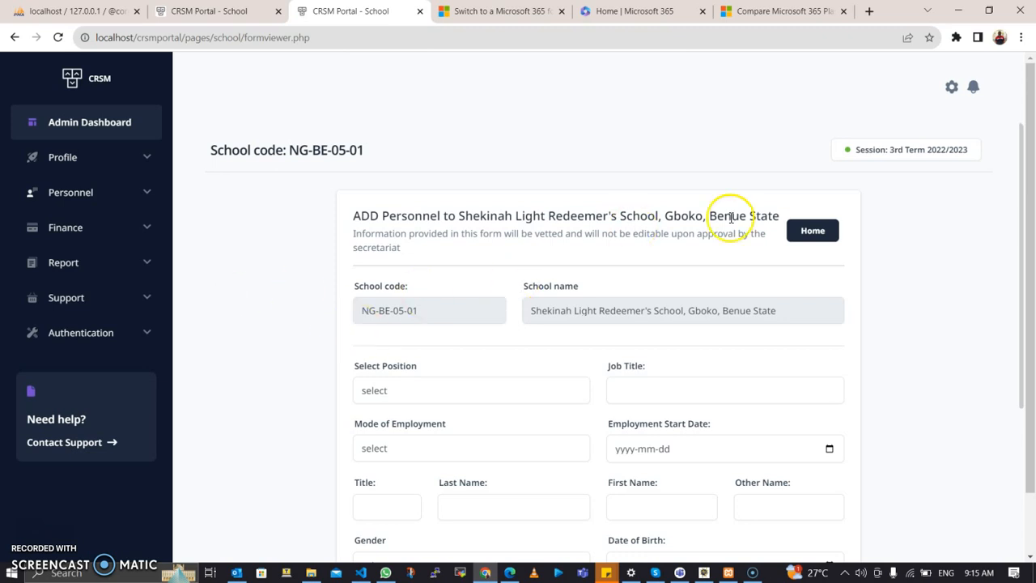
pyautogui.scroll(-2, 421, 358)
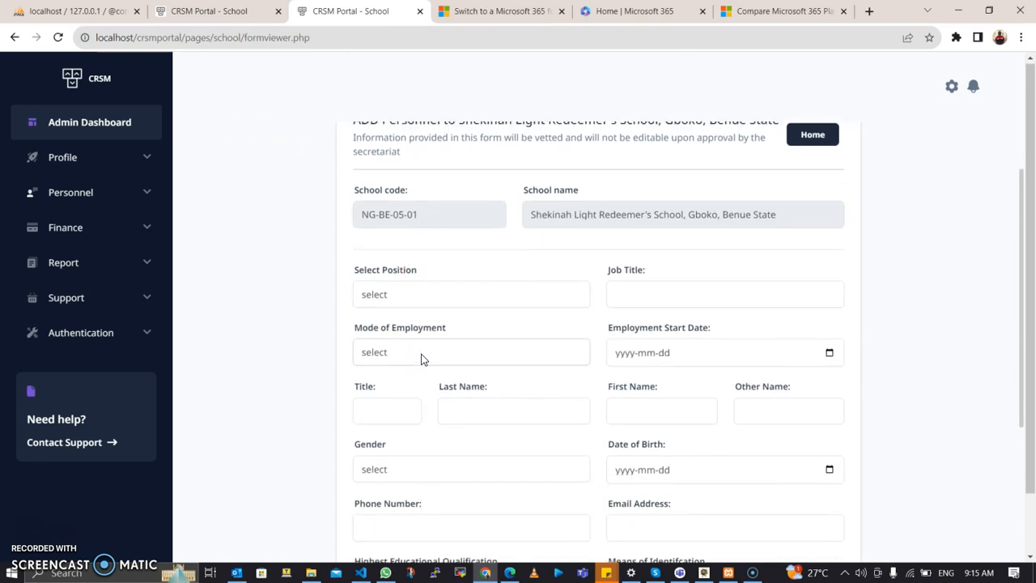
pyautogui.click(148, 194)
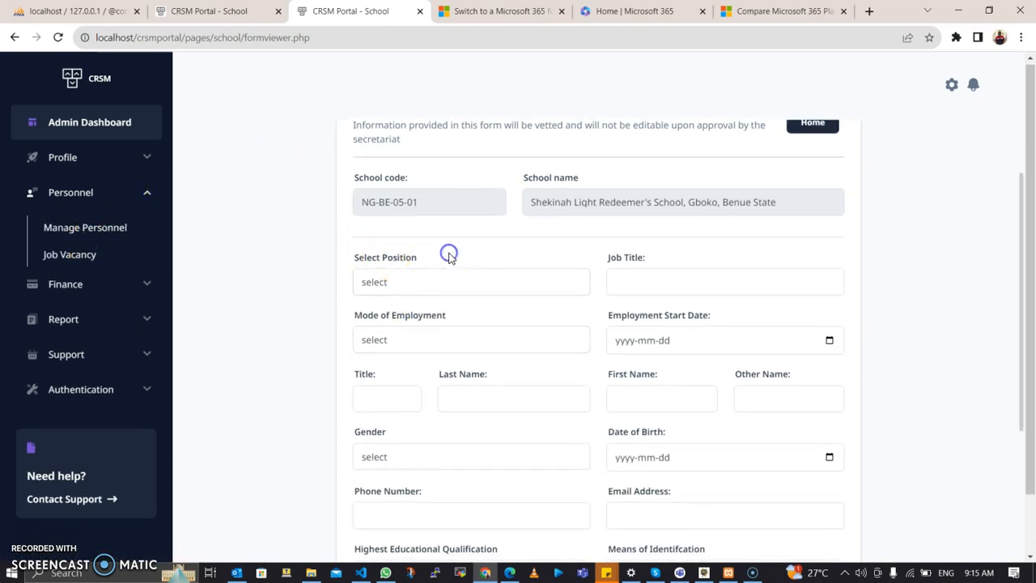
# Check the available positions and set the new staff member's position to Board of Governors
pyautogui.click(420, 285)
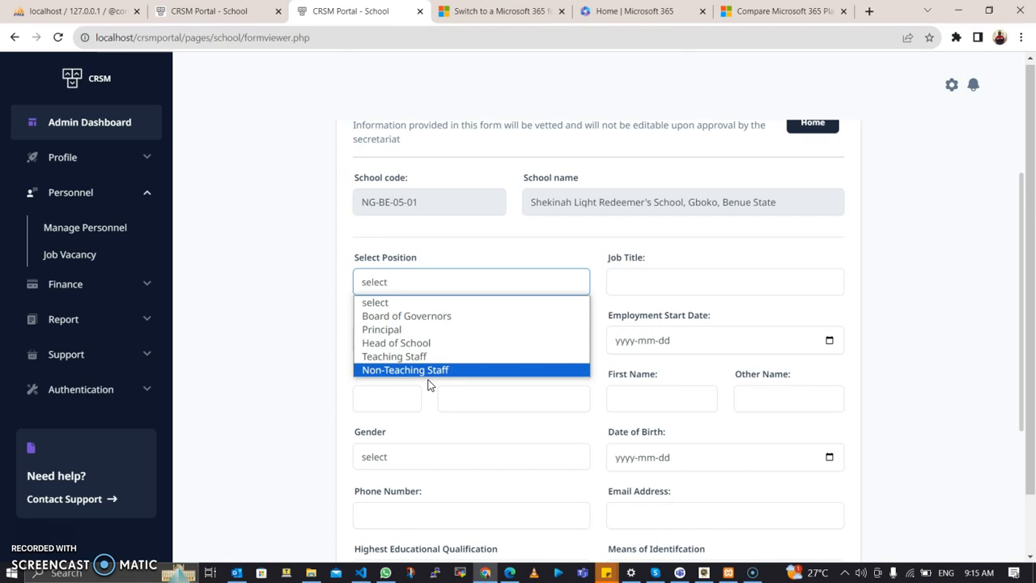
pyautogui.click(451, 255)
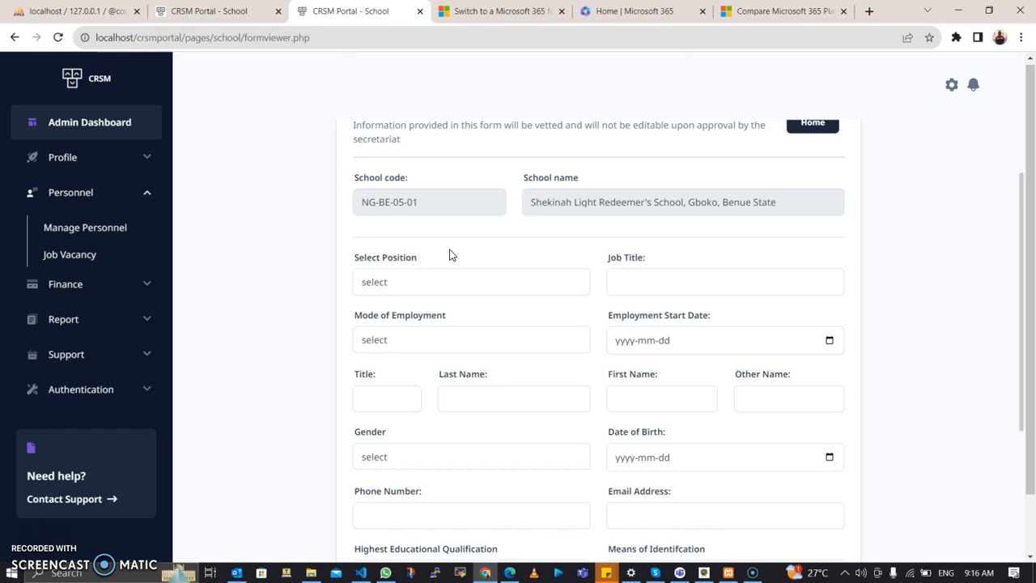
pyautogui.click(559, 284)
pyautogui.click(551, 283)
pyautogui.click(551, 283)
pyautogui.click(480, 314)
pyautogui.click(663, 274)
# Examine the personnel form's mode of employment, start date, name, gender, date of birth, phone number and email fields
pyautogui.scroll(-3, 664, 271)
pyautogui.click(522, 213)
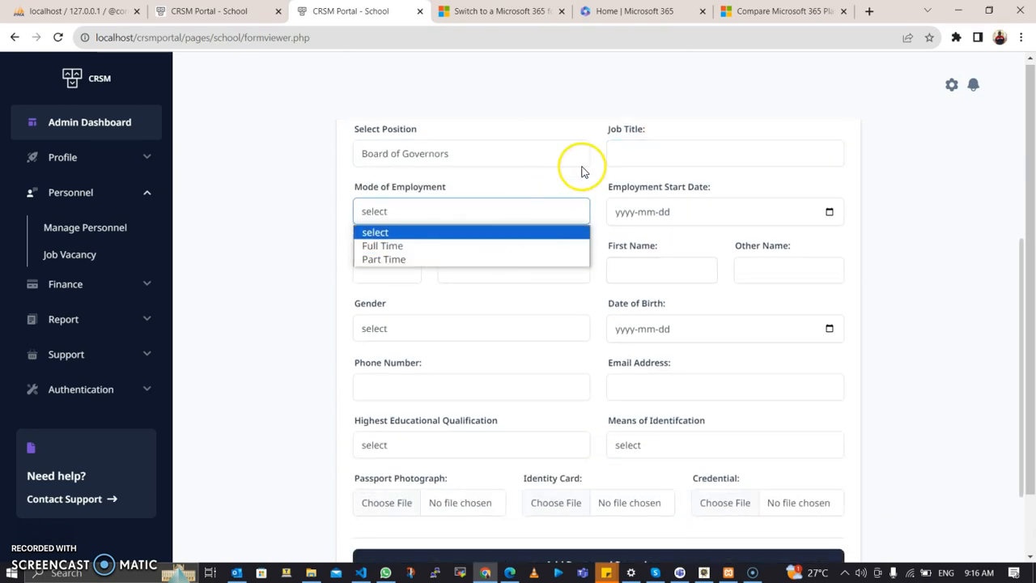
pyautogui.click(645, 202)
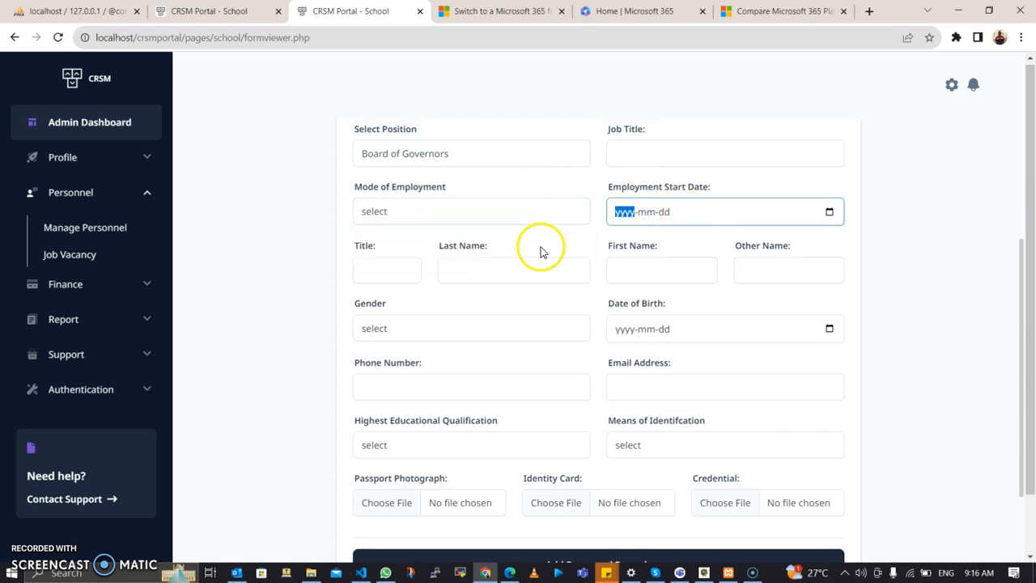
pyautogui.click(409, 274)
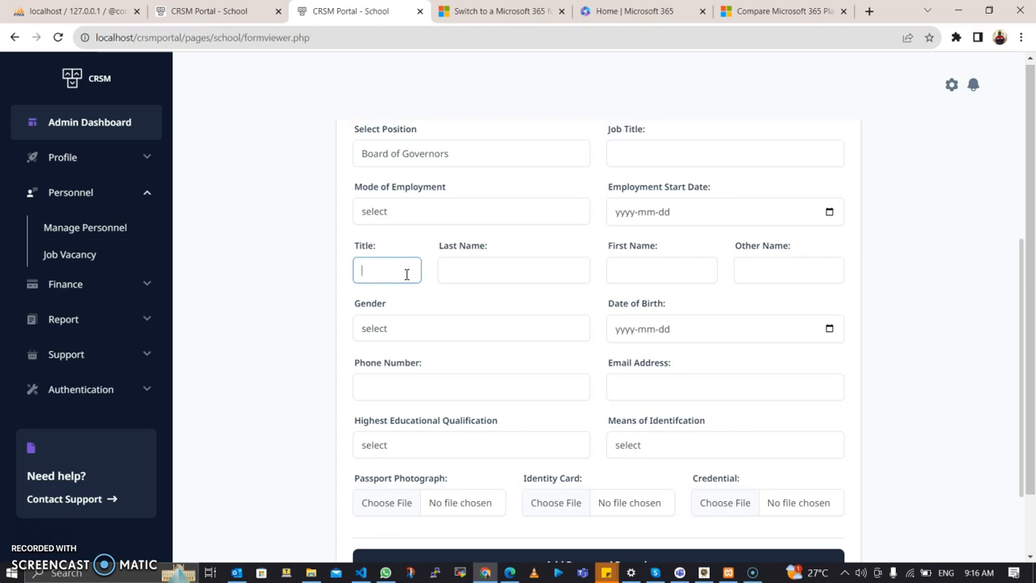
pyautogui.click(495, 275)
pyautogui.click(633, 273)
pyautogui.click(752, 277)
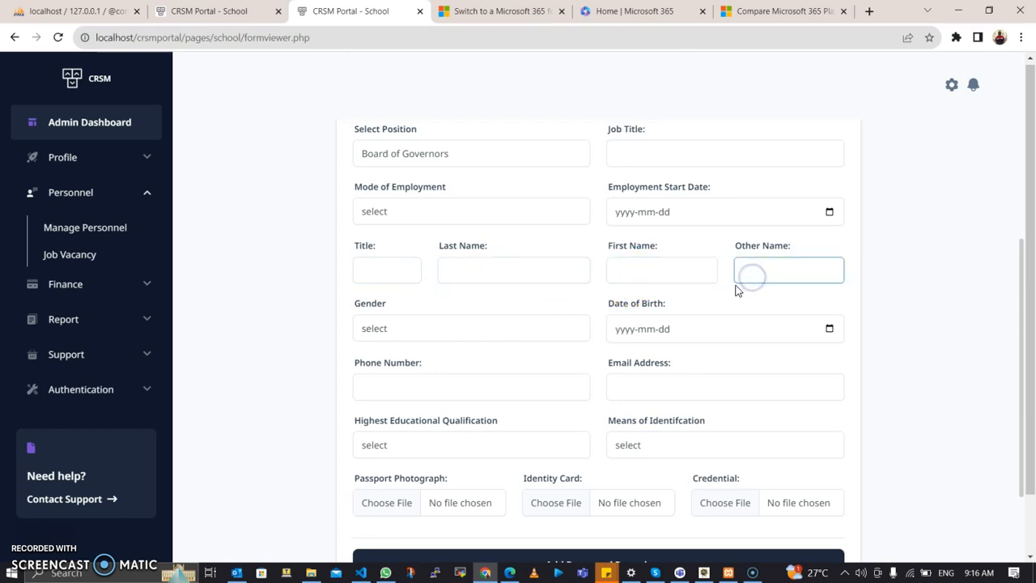
pyautogui.click(524, 325)
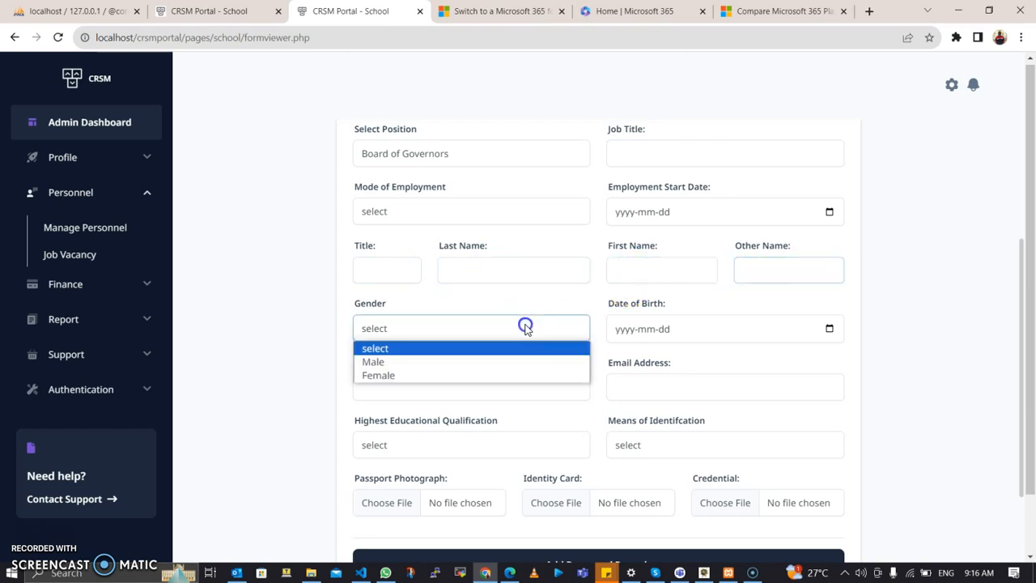
pyautogui.click(688, 329)
pyautogui.click(434, 389)
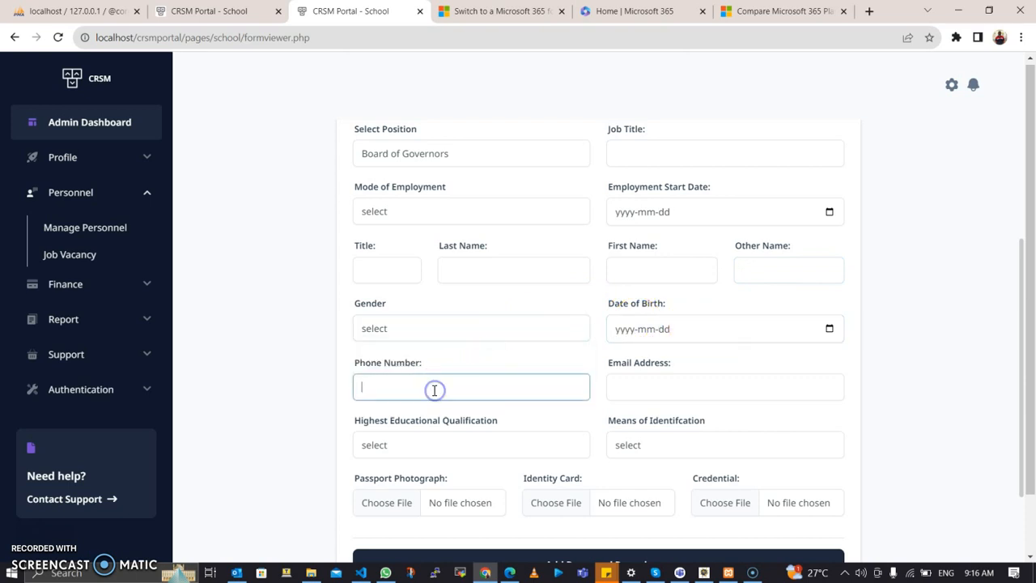
pyautogui.click(648, 386)
# Examine the options for highest educational qualification and means of identification in the personnel form
pyautogui.scroll(-1, 649, 389)
pyautogui.scroll(-1, 648, 388)
pyautogui.click(504, 319)
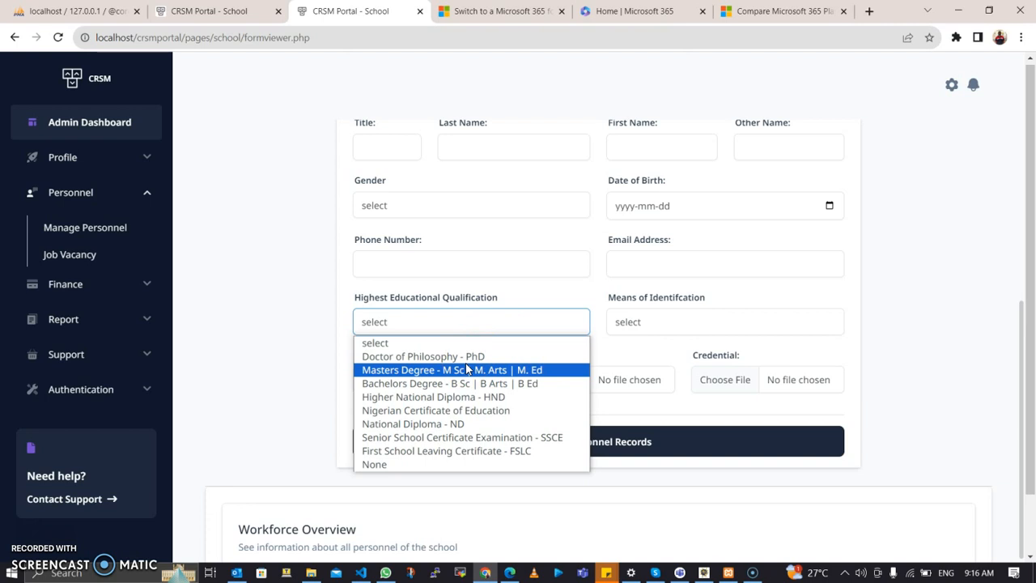
pyautogui.click(581, 299)
pyautogui.click(653, 327)
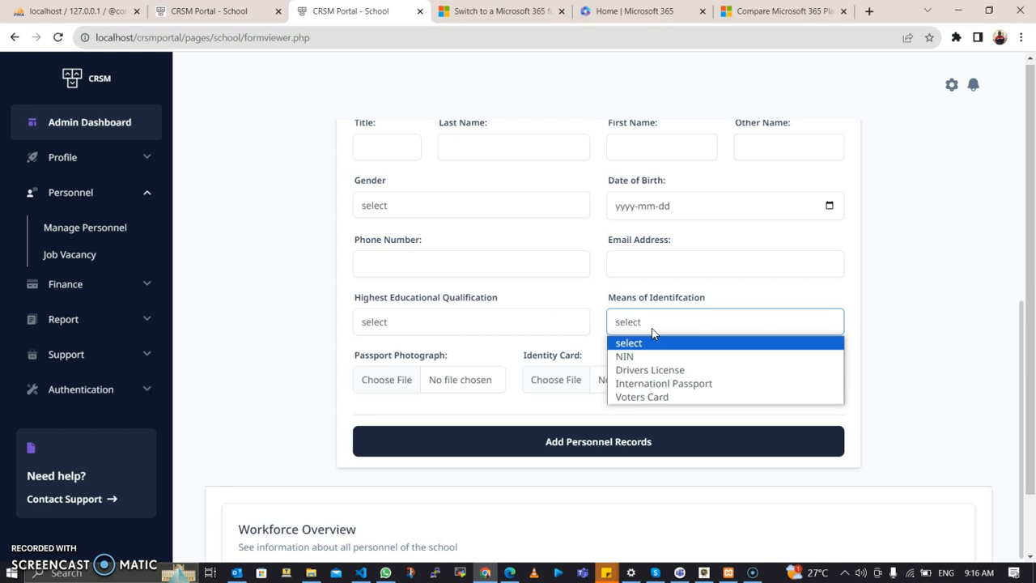
pyautogui.moveTo(652, 332); pyautogui.dragTo(657, 405)
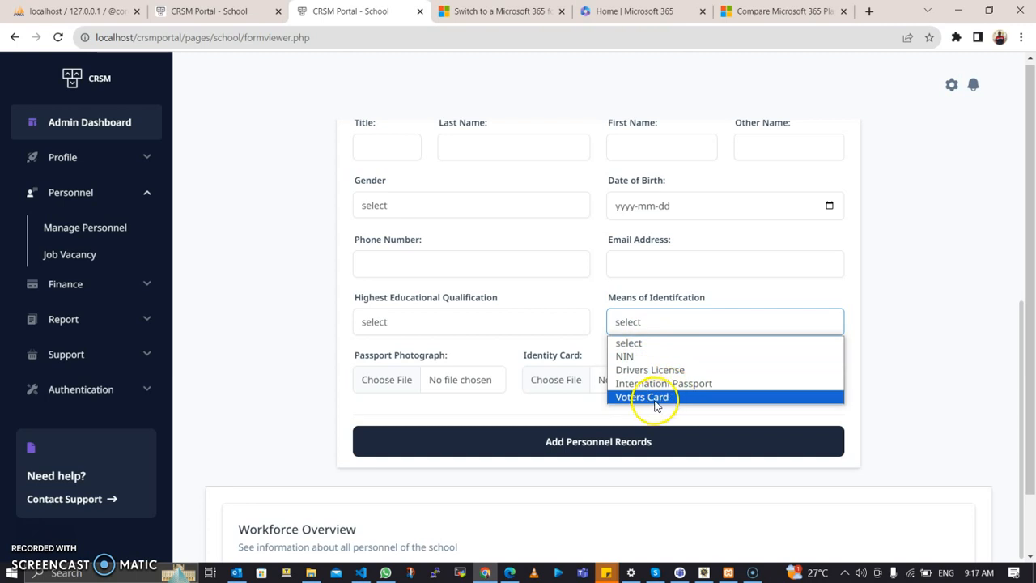
pyautogui.click(586, 304)
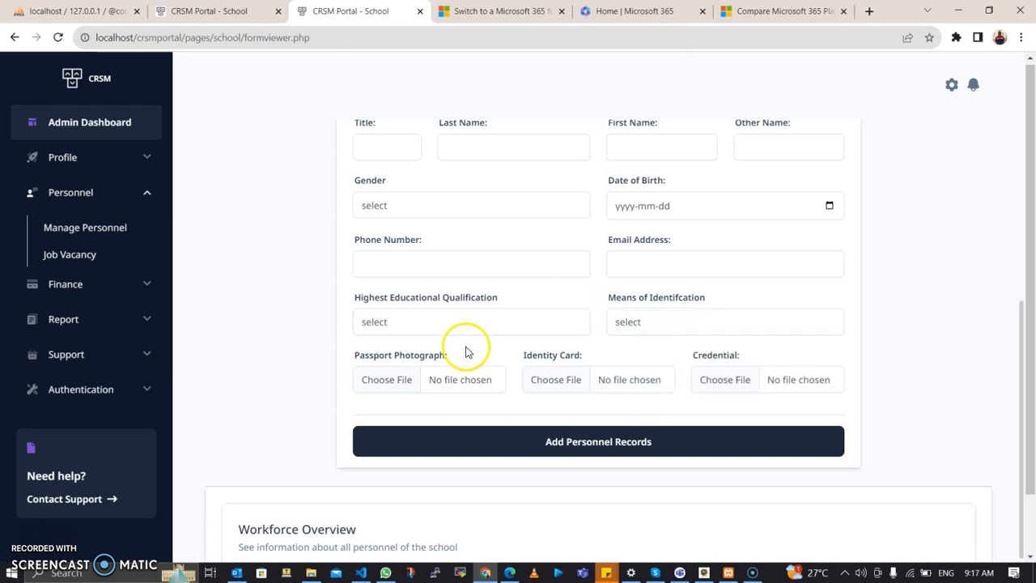
# Attach the JPG whose name starts with 85092654 from the Pictures folder as the passport photograph
pyautogui.click(386, 379)
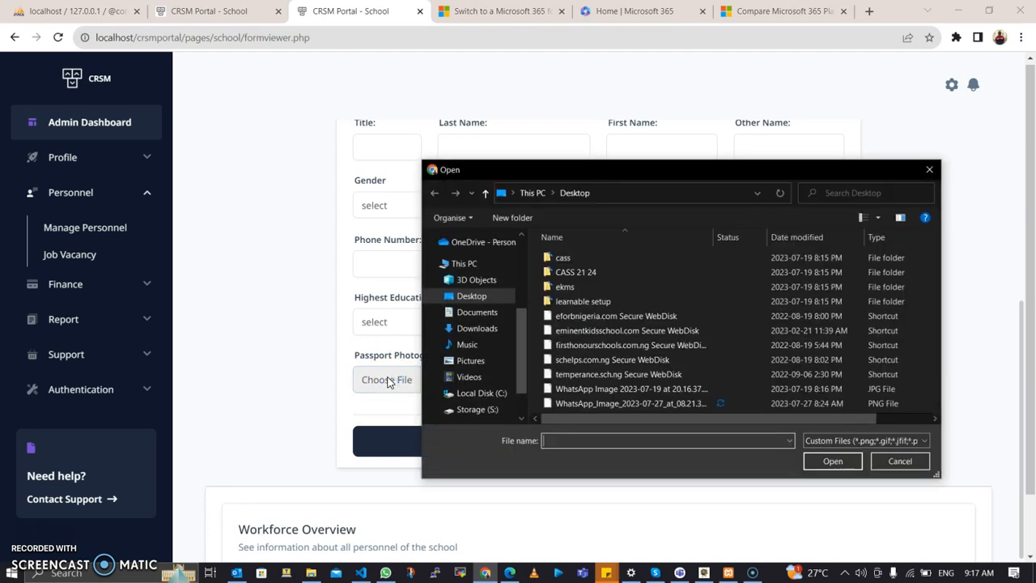
pyautogui.click(468, 360)
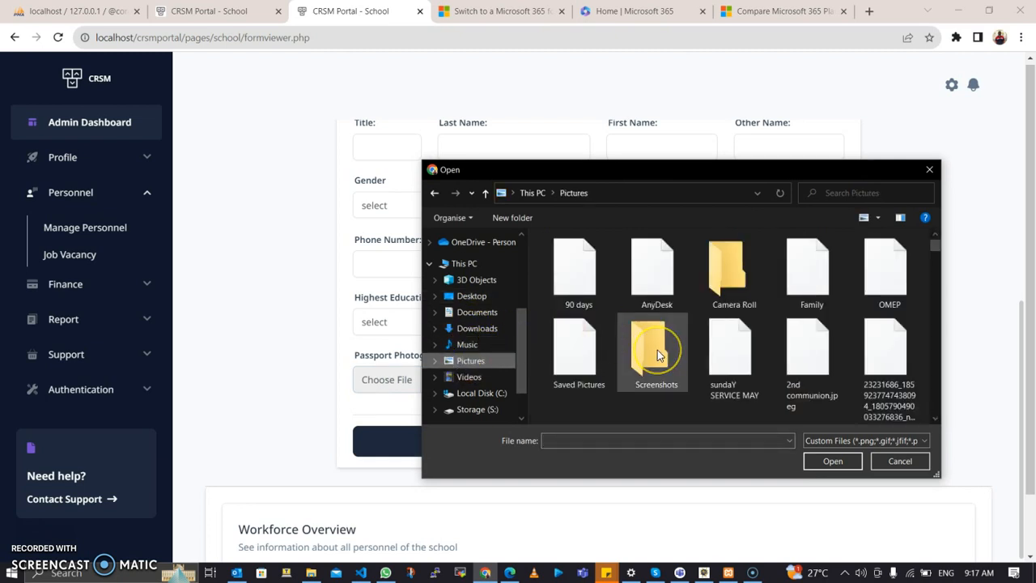
pyautogui.scroll(-1, 735, 341)
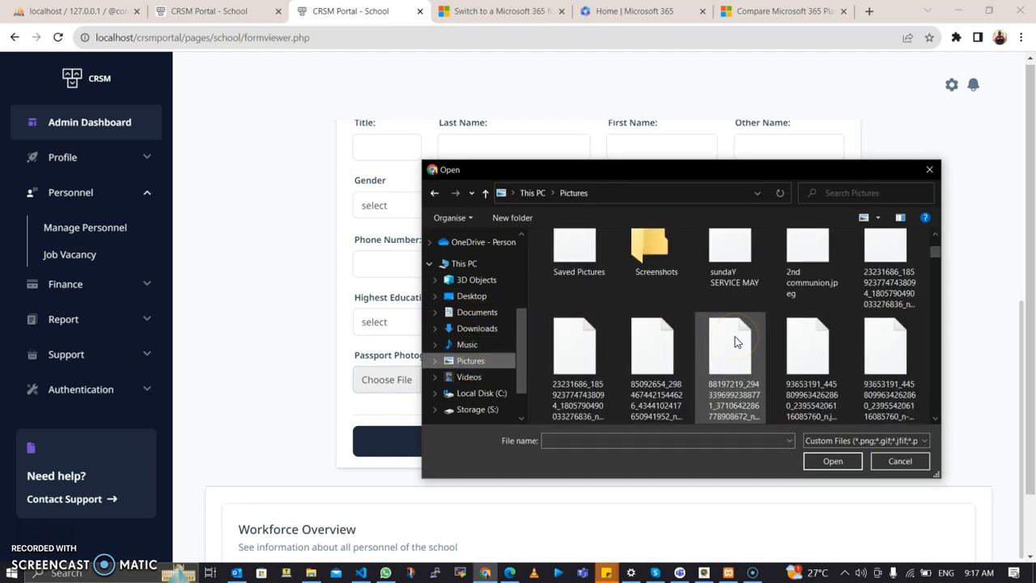
pyautogui.doubleClick(651, 372)
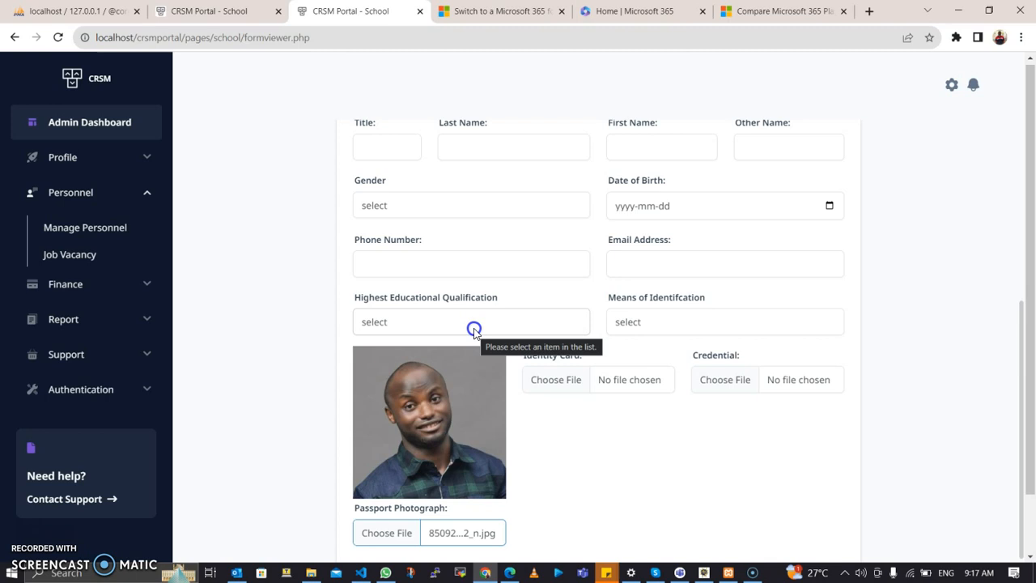
# Review the rest of the personnel form, the Workforce Overview table and the position options, keeping Board of Governors selected
pyautogui.scroll(-2, 473, 330)
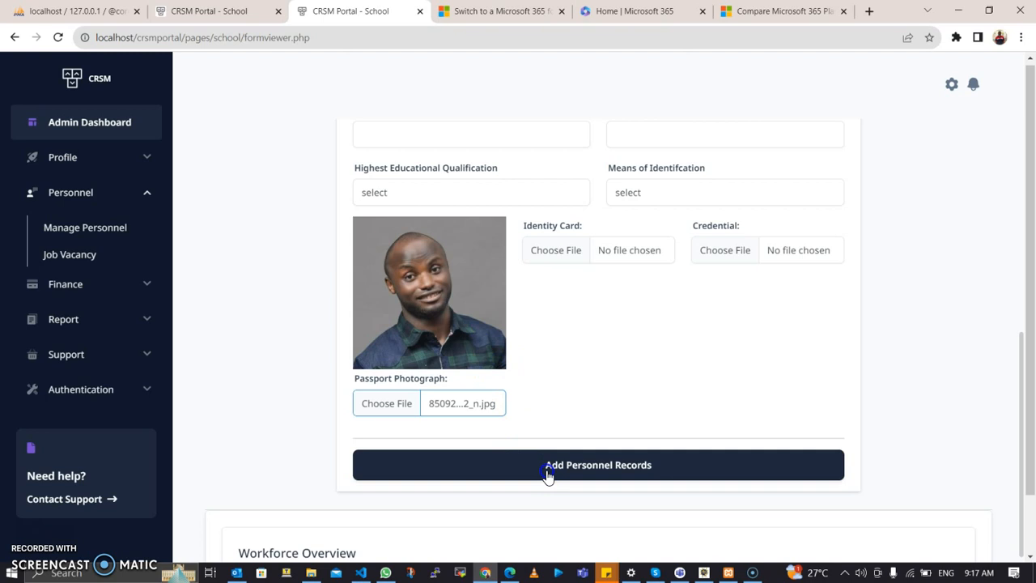
pyautogui.scroll(-3, 548, 476)
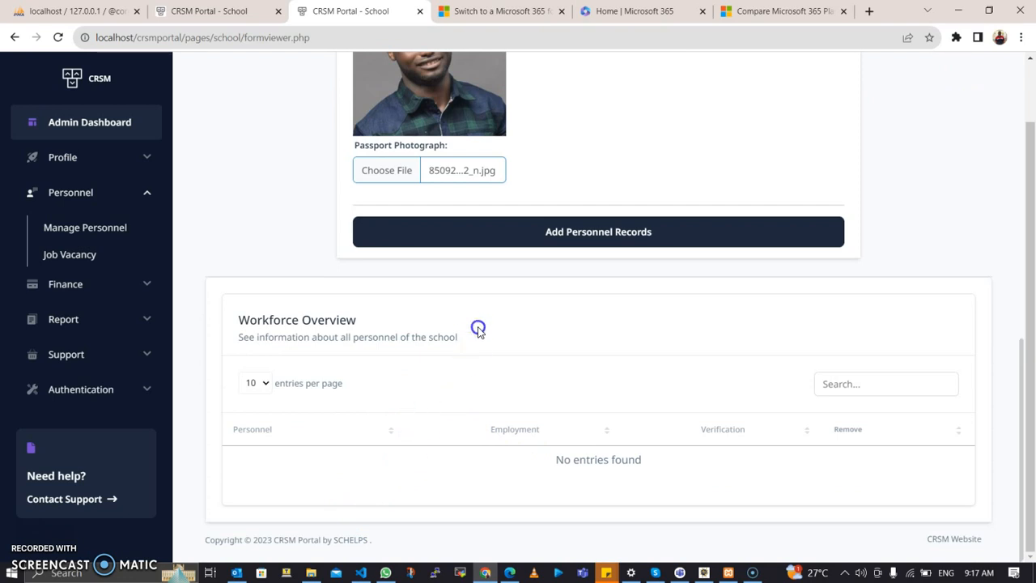
pyautogui.scroll(2, 477, 330)
pyautogui.scroll(2, 478, 328)
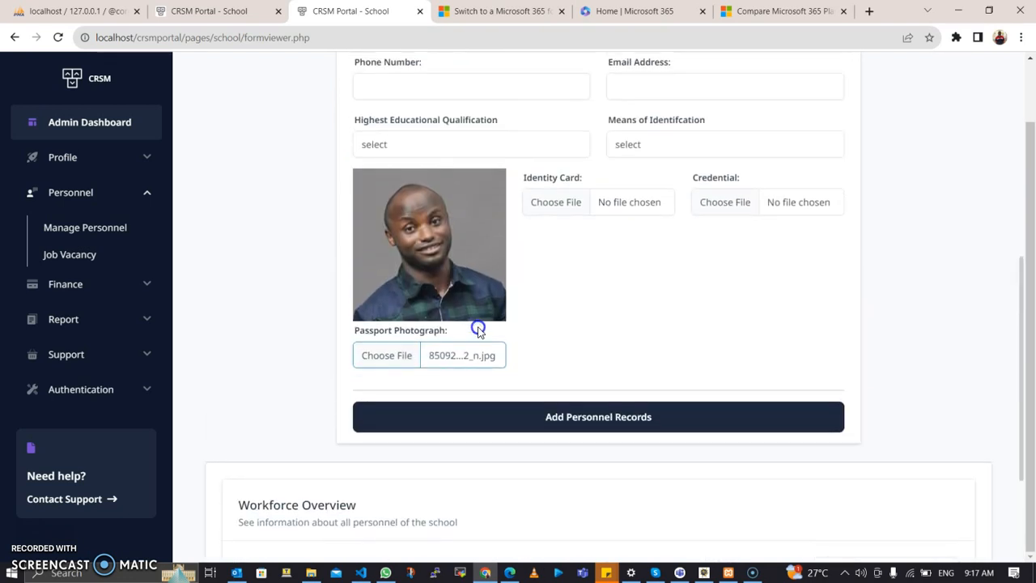
pyautogui.scroll(5, 478, 328)
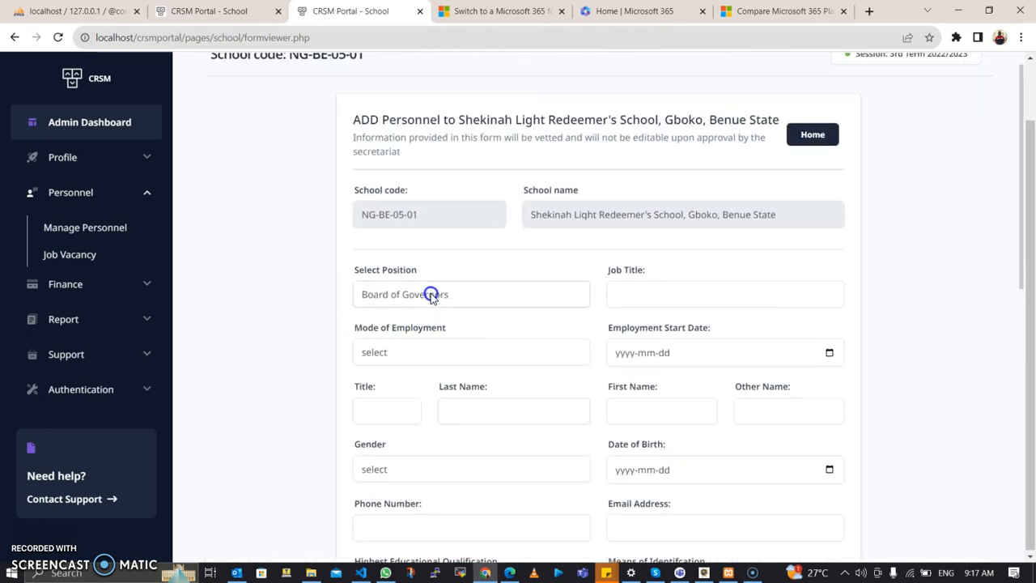
pyautogui.click(431, 297)
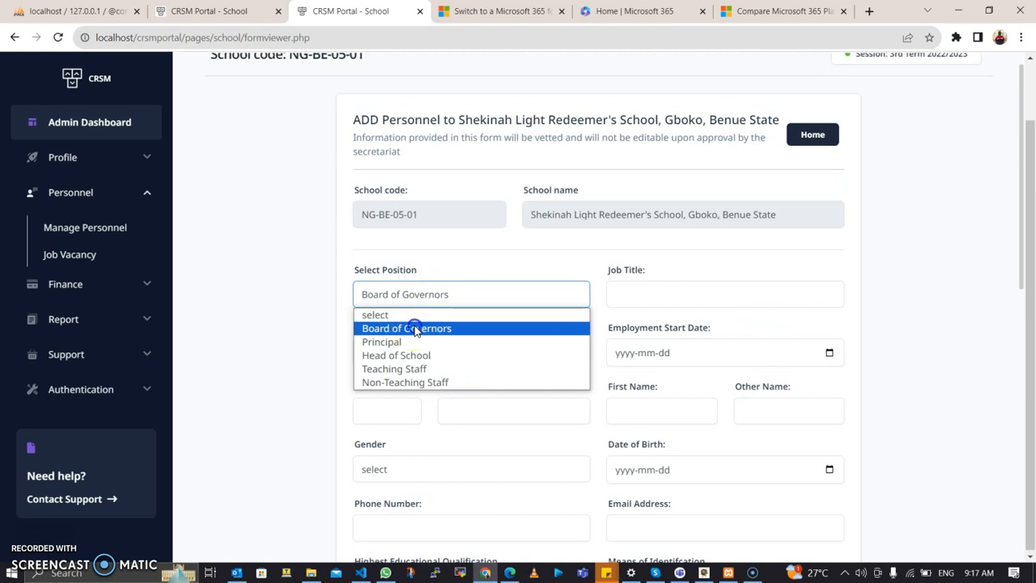
pyautogui.click(415, 330)
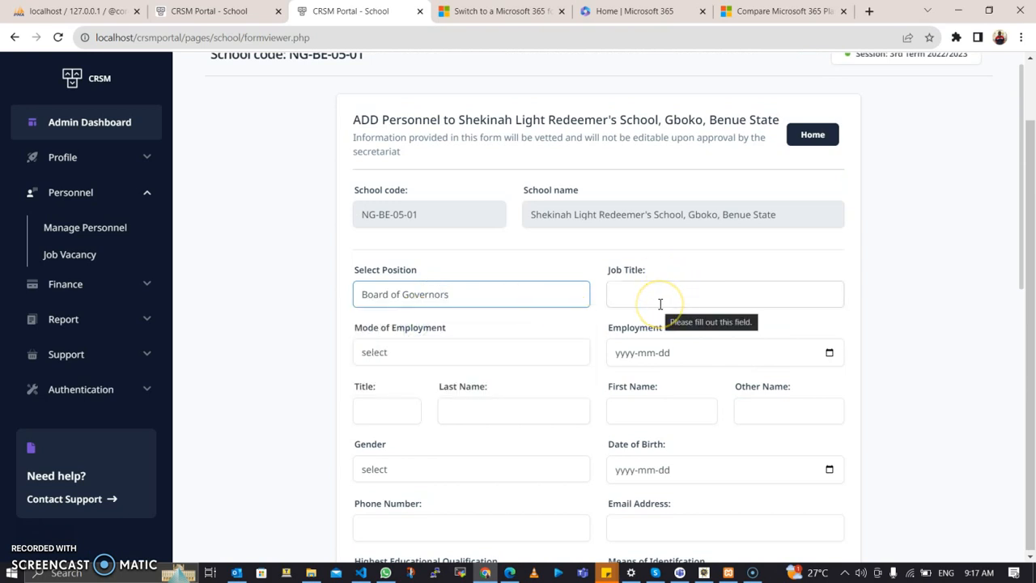
# Open the Job Vacancy page and look over its posting form and the Manage Job Vacancy table
pyautogui.click(81, 260)
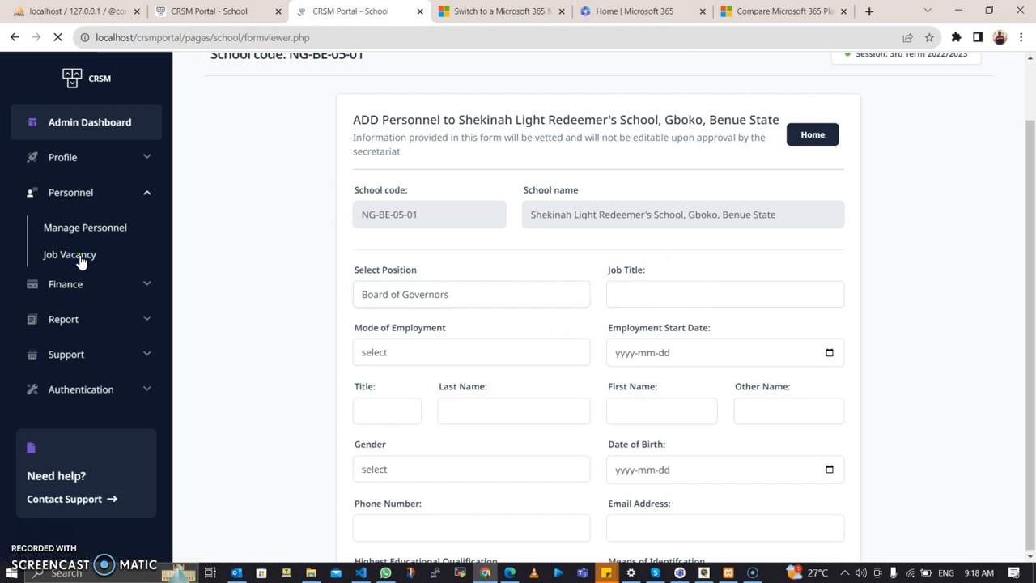
pyautogui.click(243, 287)
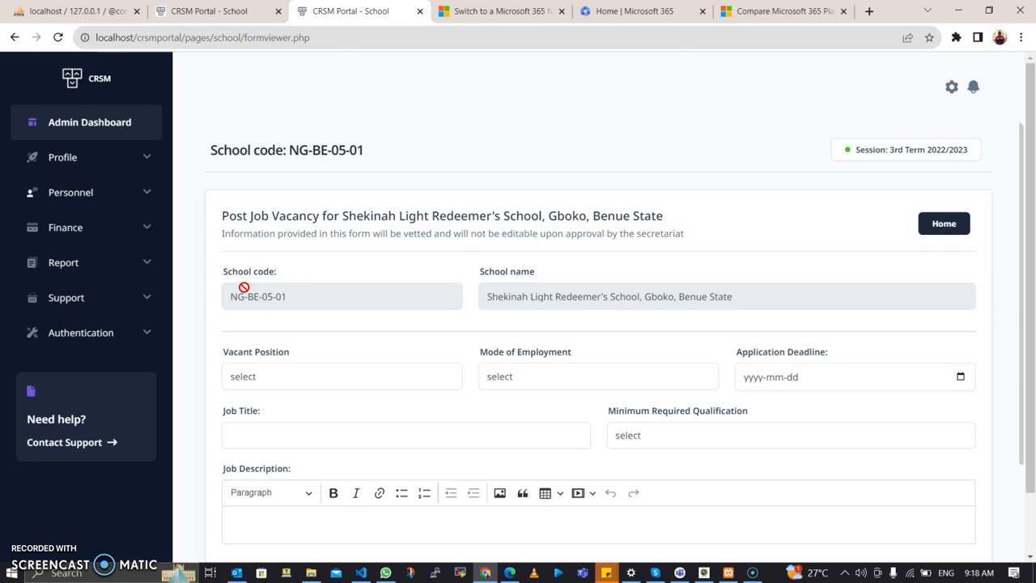
pyautogui.scroll(-3, 244, 287)
pyautogui.scroll(-3, 245, 287)
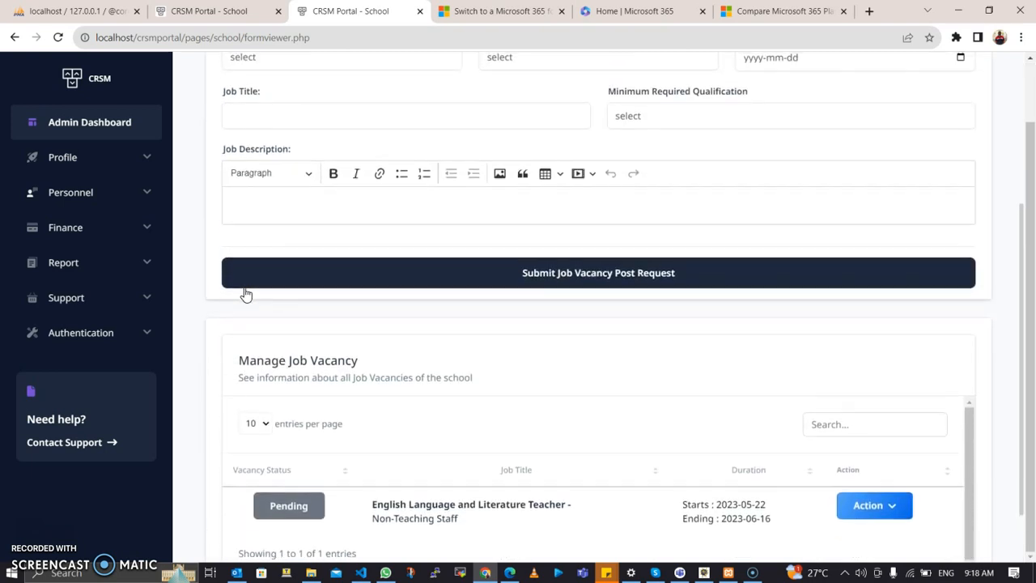
pyautogui.scroll(4, 247, 293)
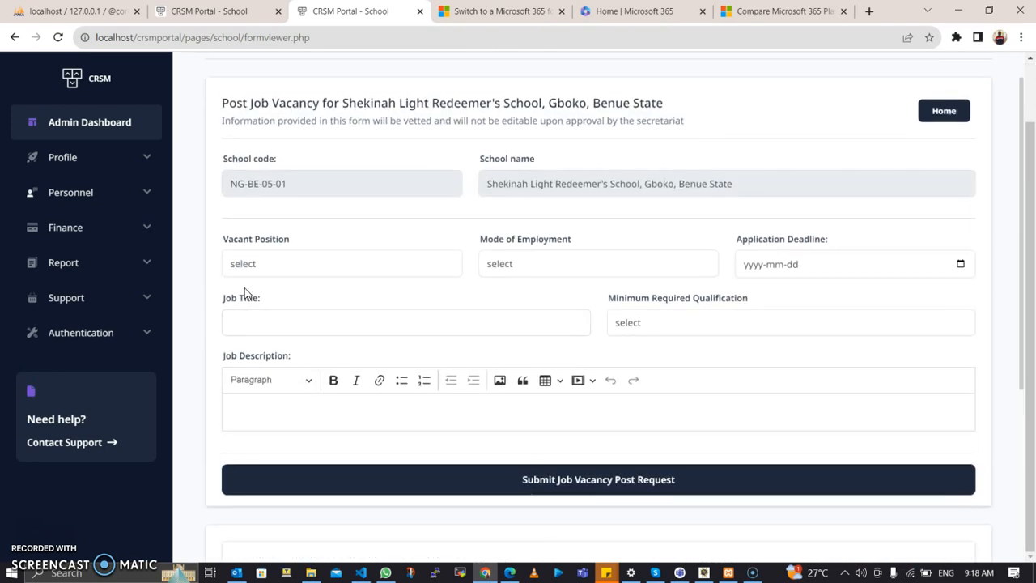
# Set the vacant position to Principal and review the employment mode, deadline, job title, minimum qualification and job description fields
pyautogui.click(255, 263)
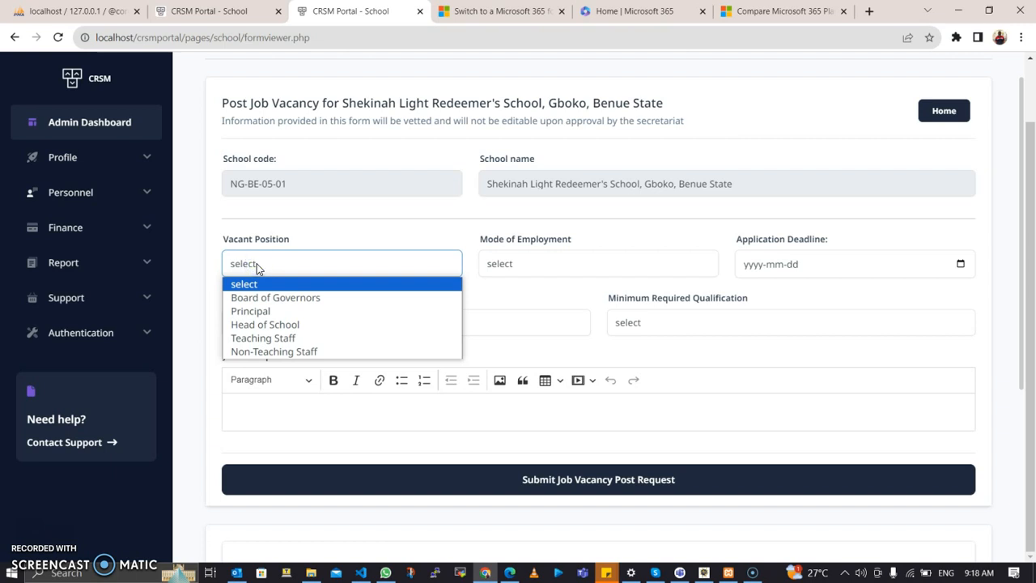
pyautogui.click(282, 312)
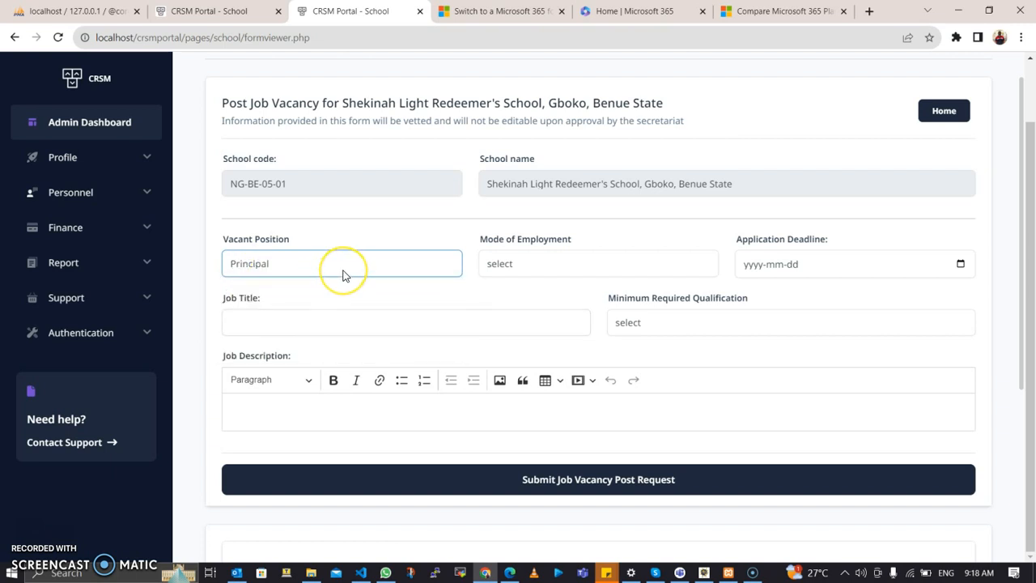
pyautogui.click(500, 265)
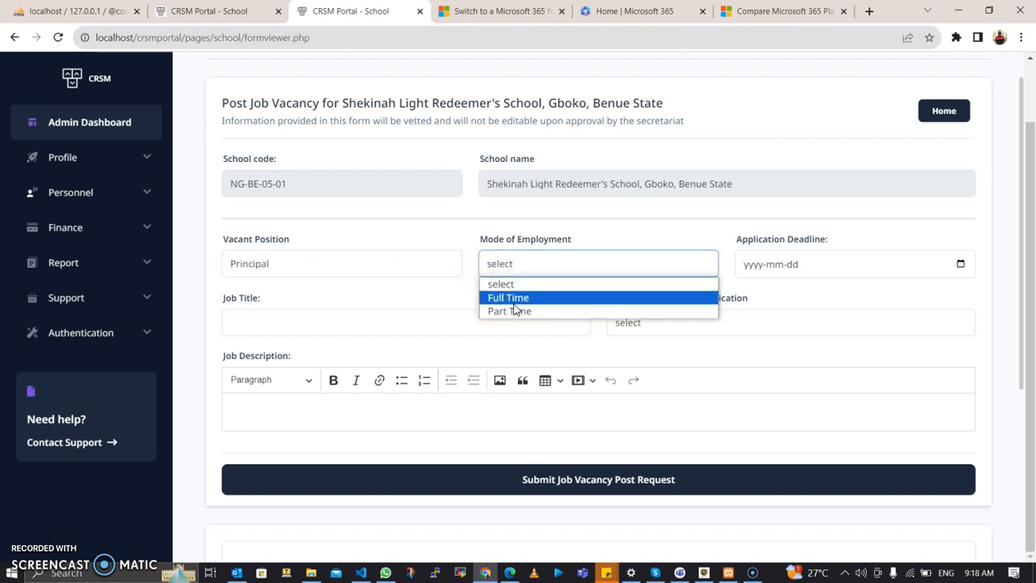
pyautogui.click(809, 262)
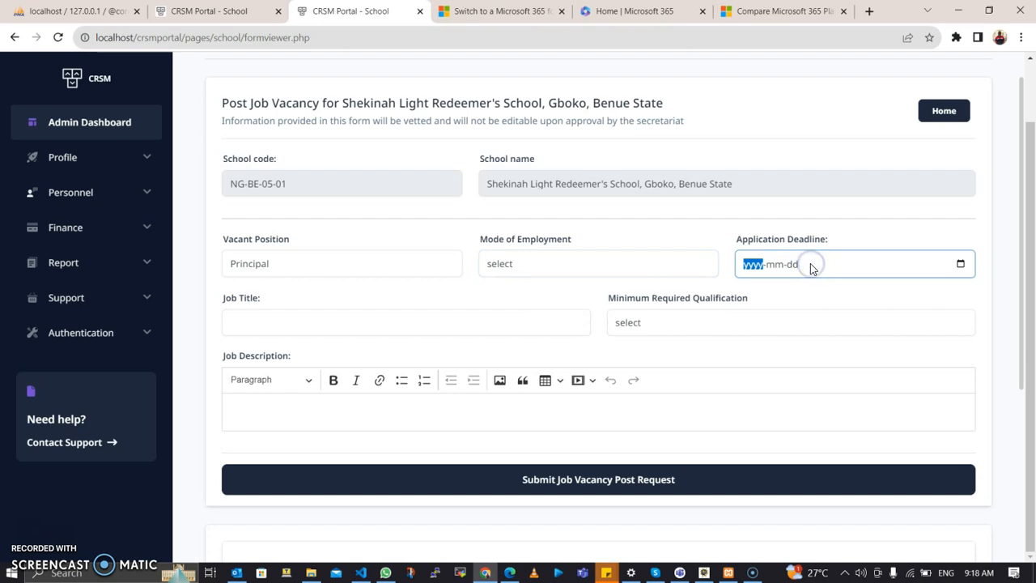
pyautogui.click(381, 325)
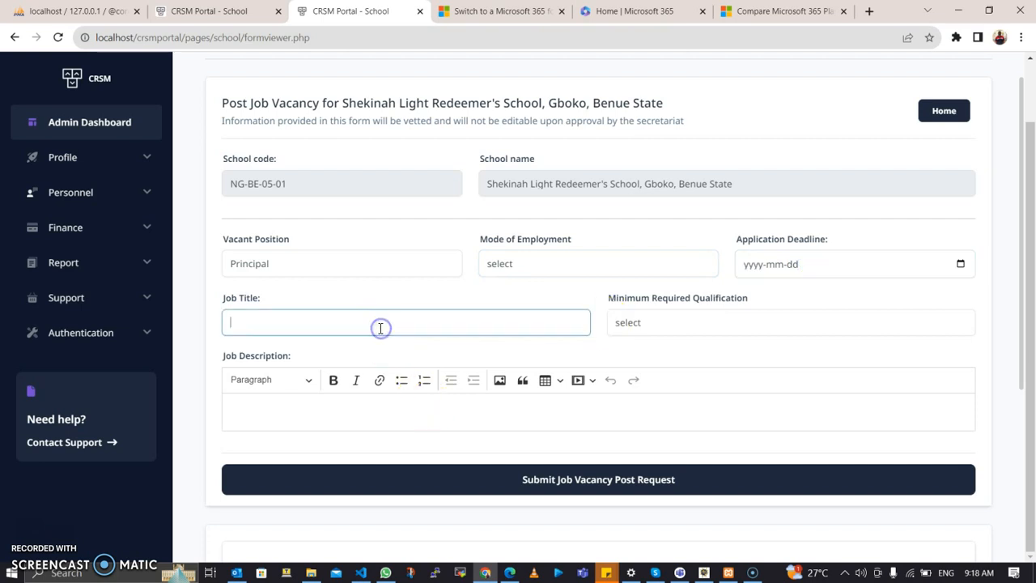
pyautogui.click(650, 324)
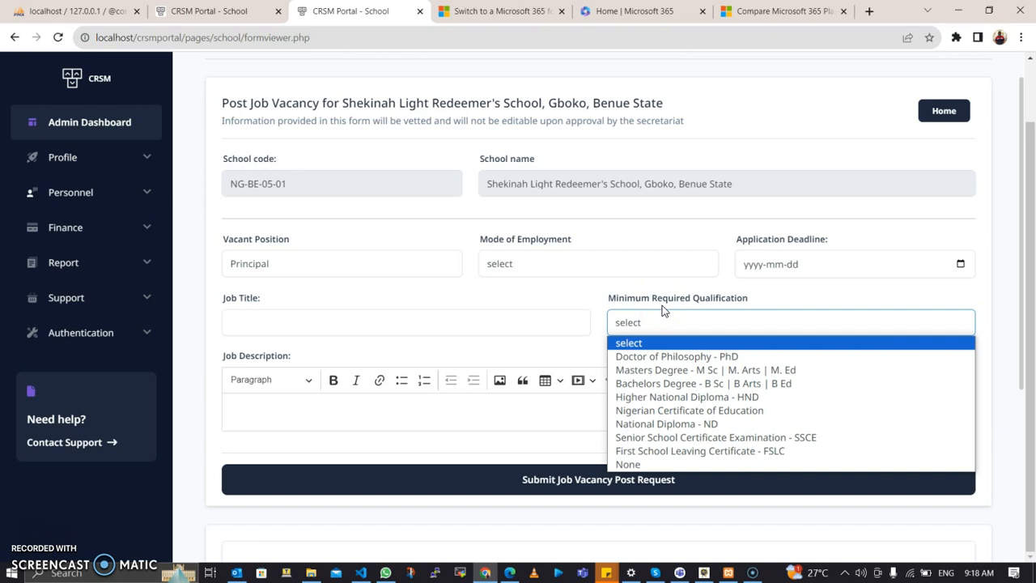
pyautogui.click(624, 285)
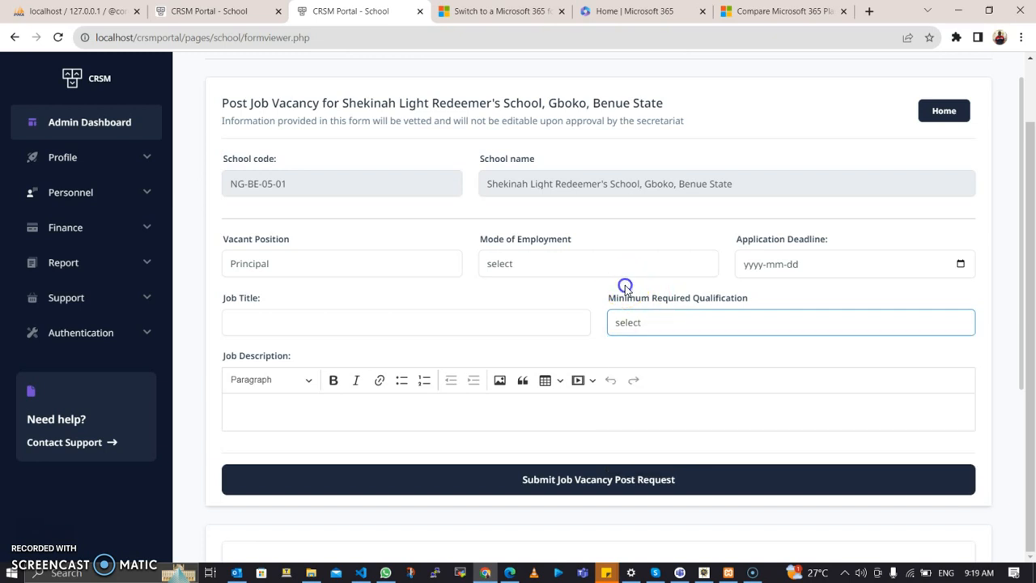
pyautogui.click(558, 308)
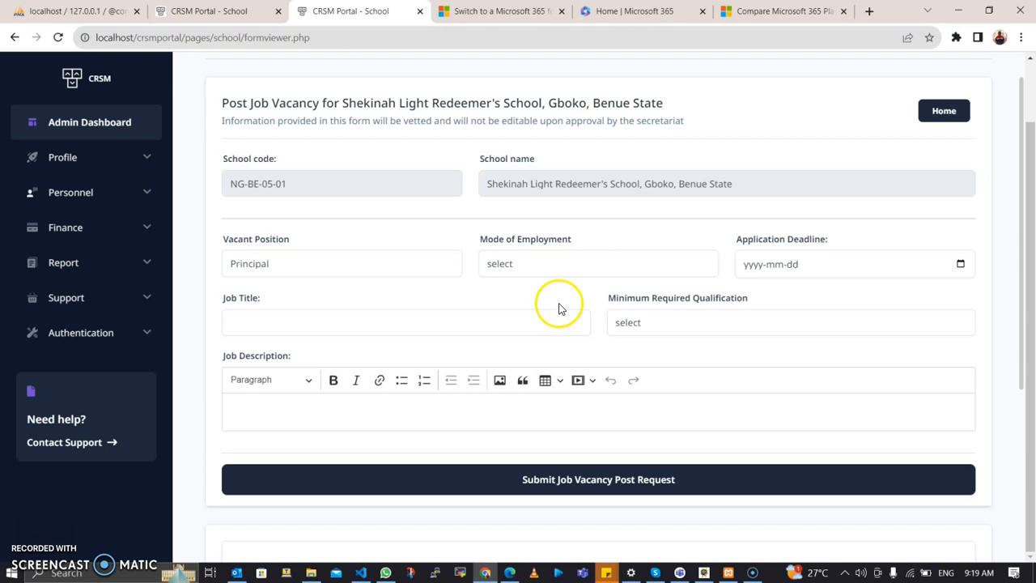
pyautogui.scroll(-1, 558, 308)
pyautogui.click(445, 316)
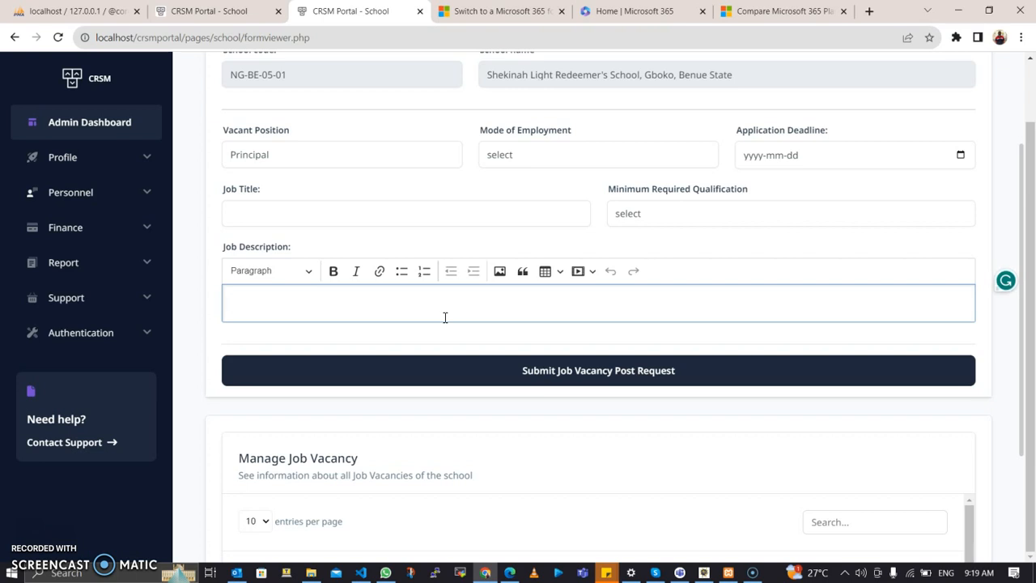
# Examine the Manage Job Vacancy table, including the actions and ending date for the English Language and Literature Teacher vacancy
pyautogui.scroll(-2, 445, 317)
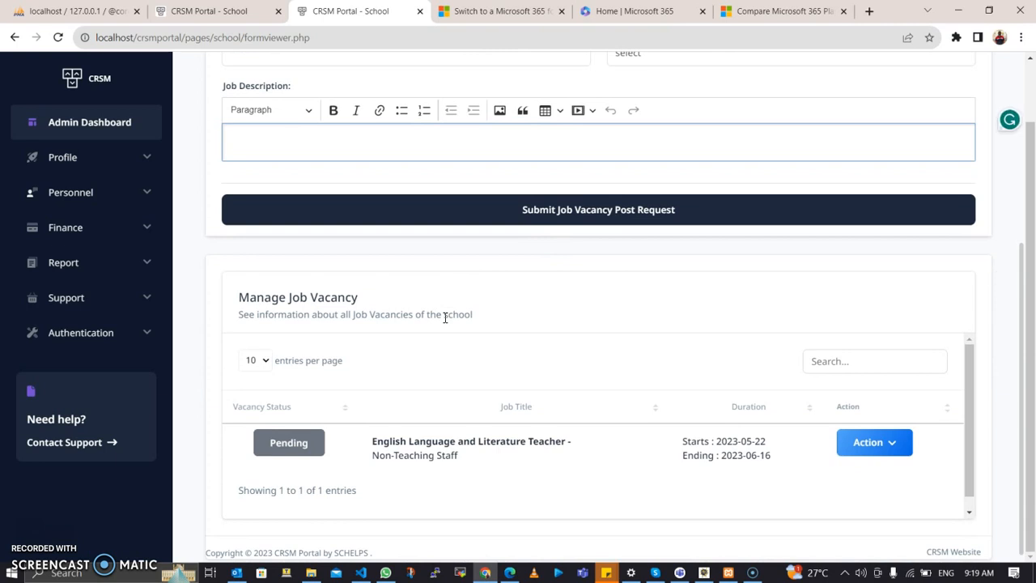
pyautogui.scroll(-1, 444, 319)
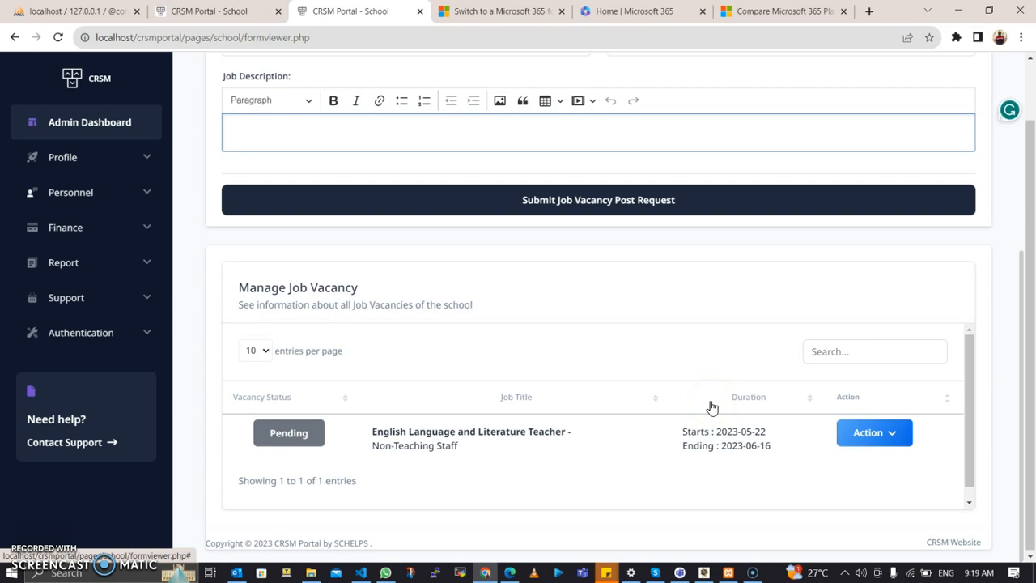
pyautogui.click(898, 440)
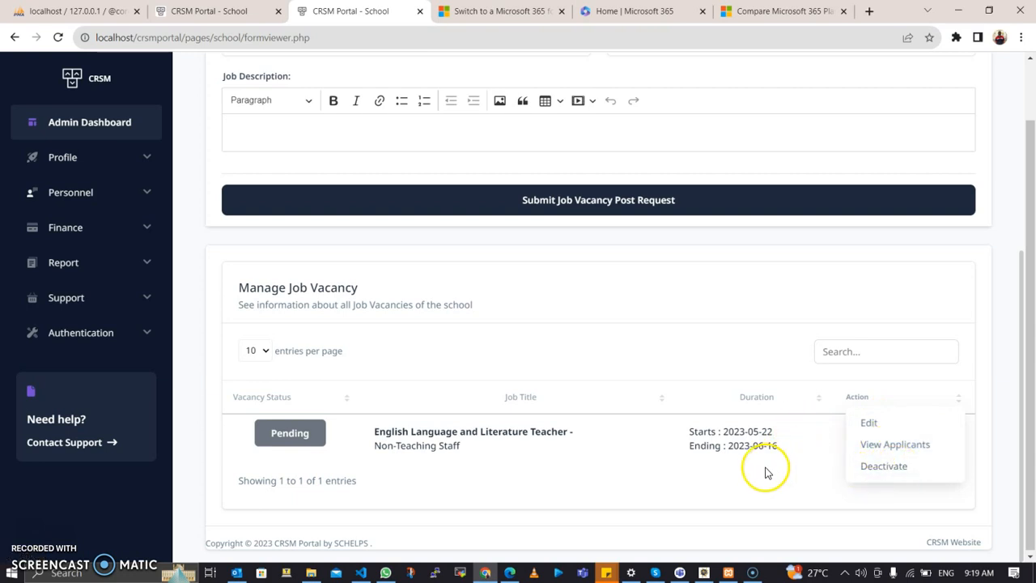
pyautogui.moveTo(726, 445); pyautogui.dragTo(779, 448)
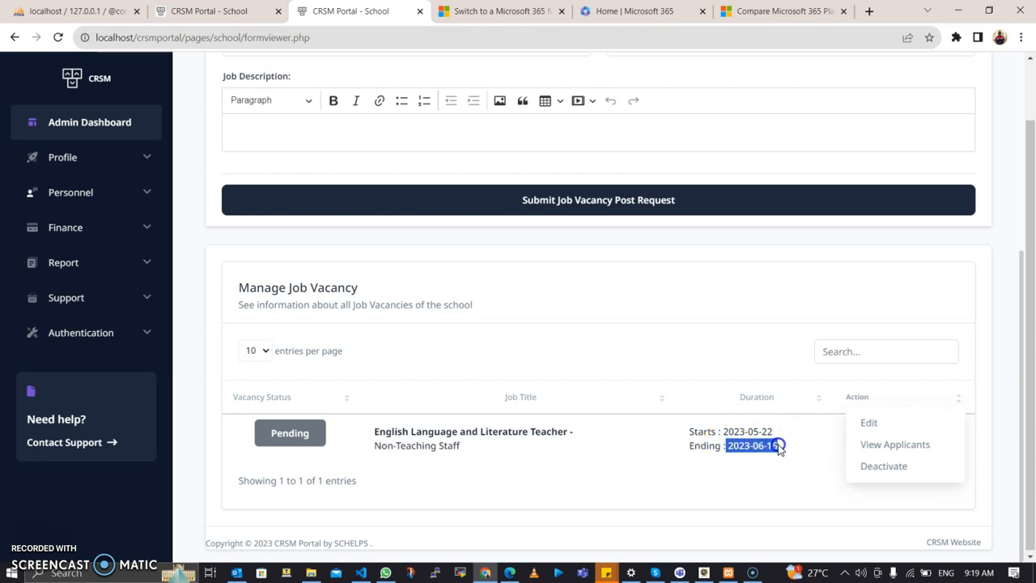
pyautogui.moveTo(779, 448); pyautogui.dragTo(762, 460)
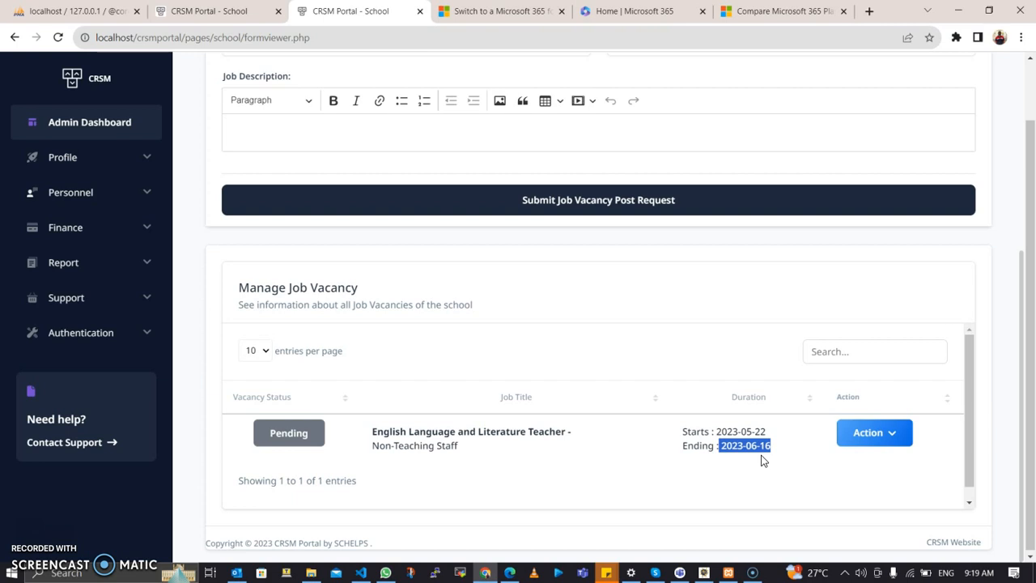
pyautogui.moveTo(761, 460); pyautogui.dragTo(795, 455)
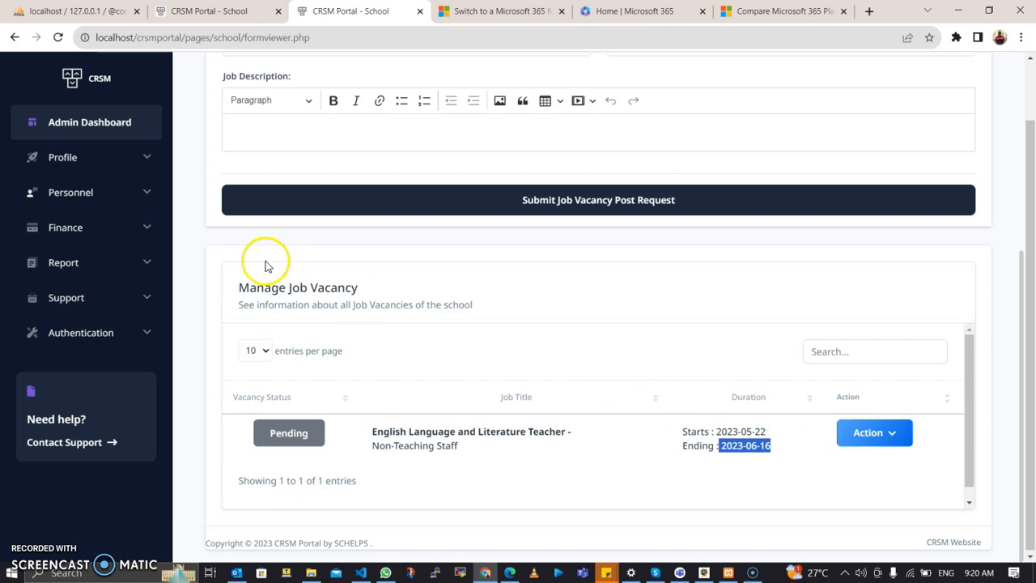
# Open the Finance Billing page and look over its billing form and the Termly Remittance Bill table
pyautogui.click(143, 230)
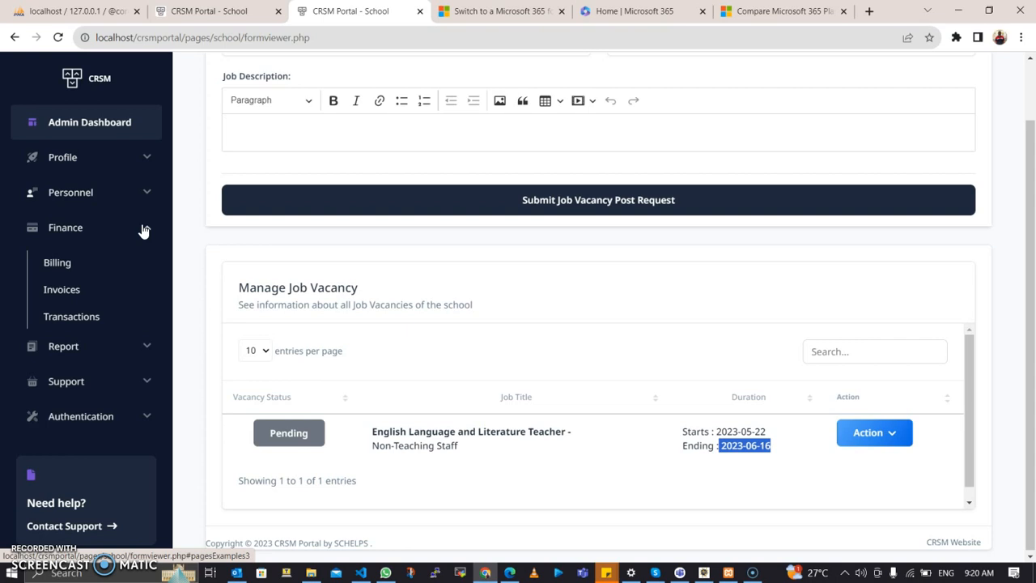
pyautogui.click(63, 264)
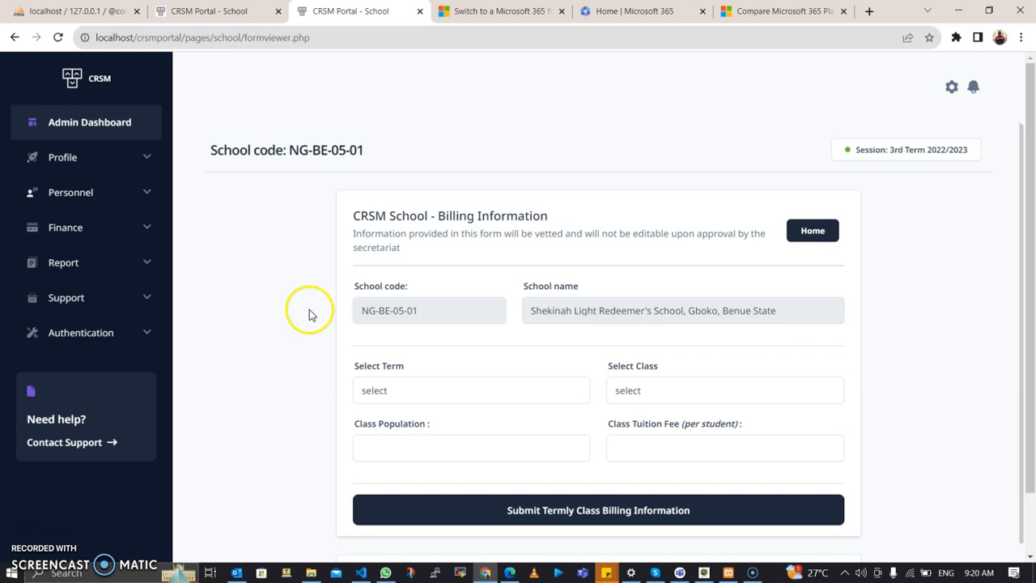
pyautogui.scroll(-2, 347, 342)
pyautogui.scroll(-1, 347, 343)
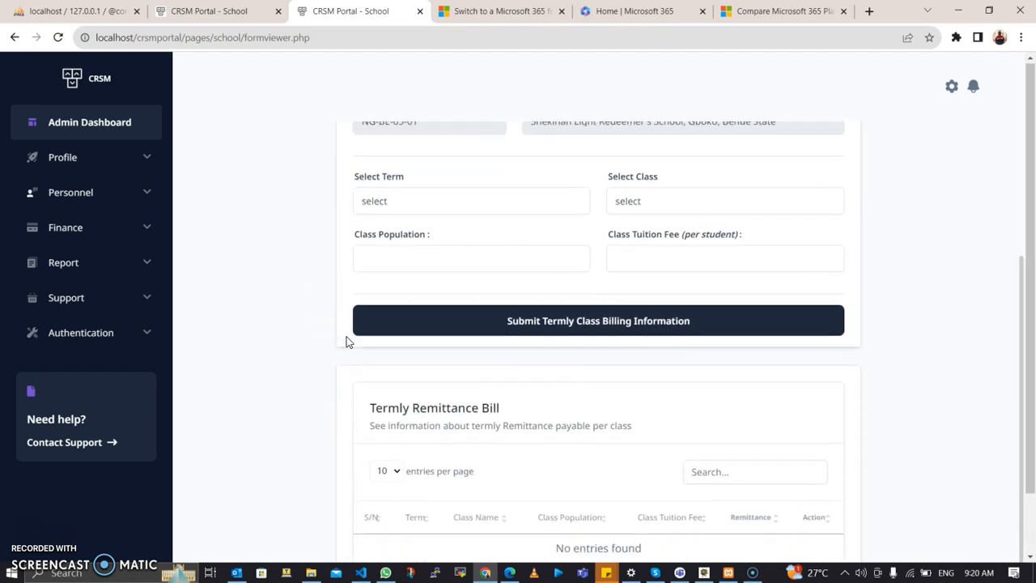
pyautogui.scroll(3, 348, 343)
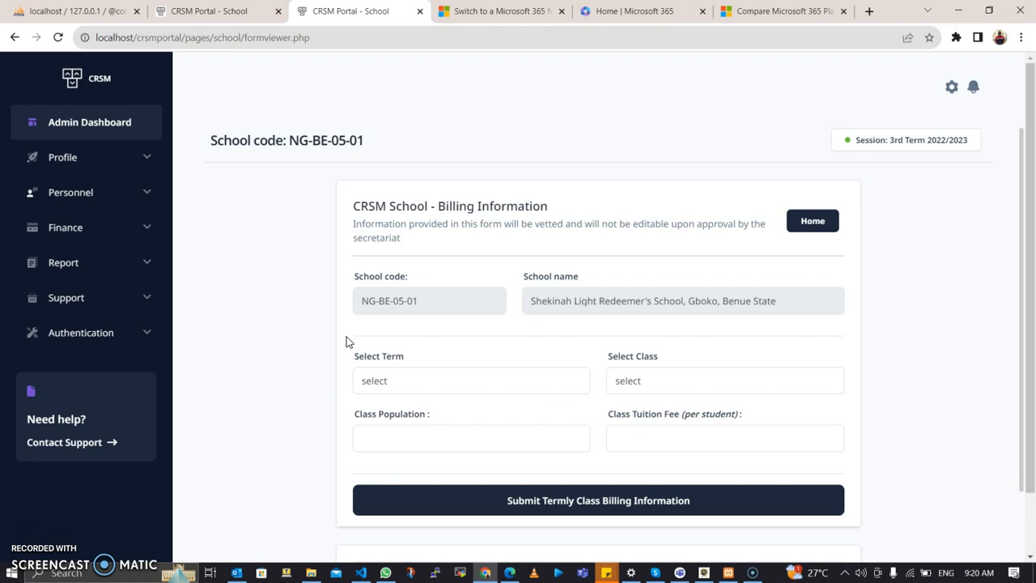
# Submit termly billing information for the Creche class in 3rd Term 2022/2023, with a population of 25 and a tuition fee of 30000
pyautogui.click(435, 381)
pyautogui.click(423, 441)
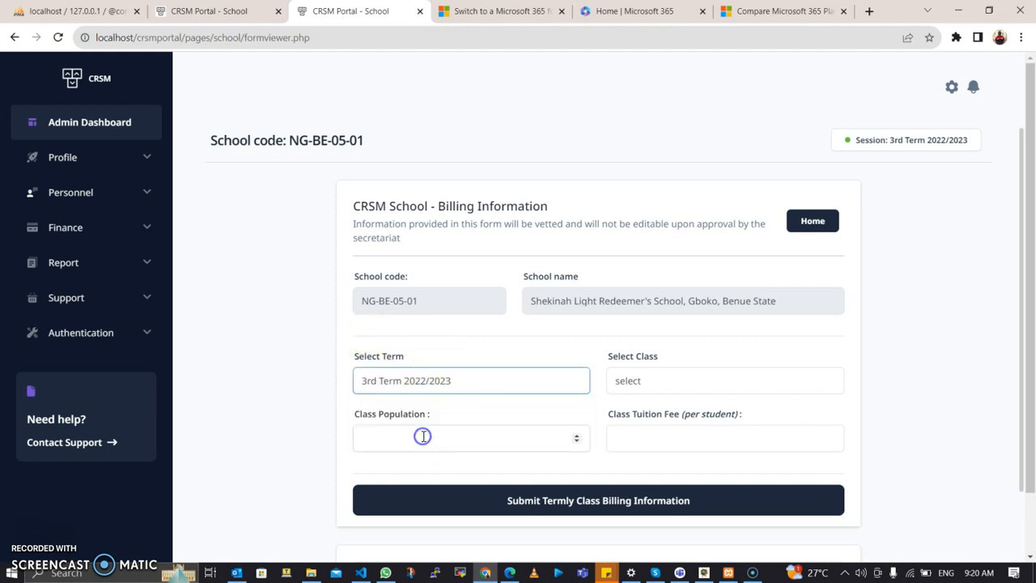
pyautogui.click(621, 383)
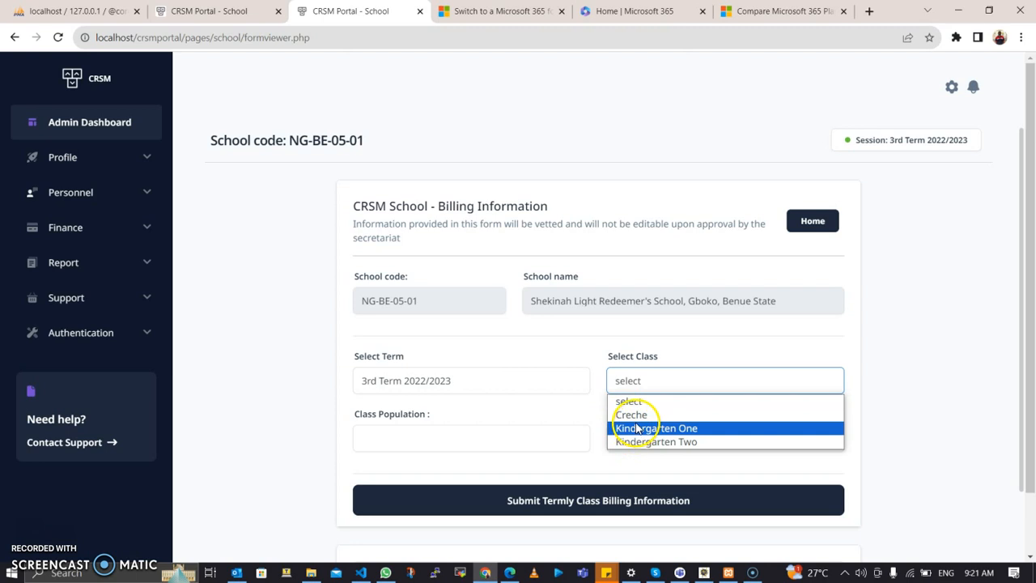
pyautogui.click(637, 419)
pyautogui.click(548, 445)
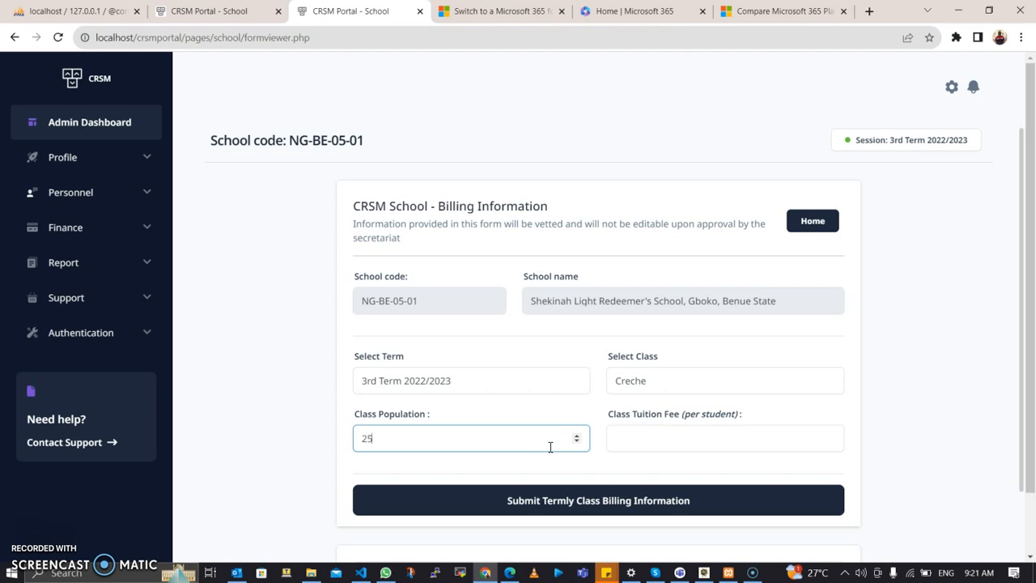
pyautogui.click(678, 440)
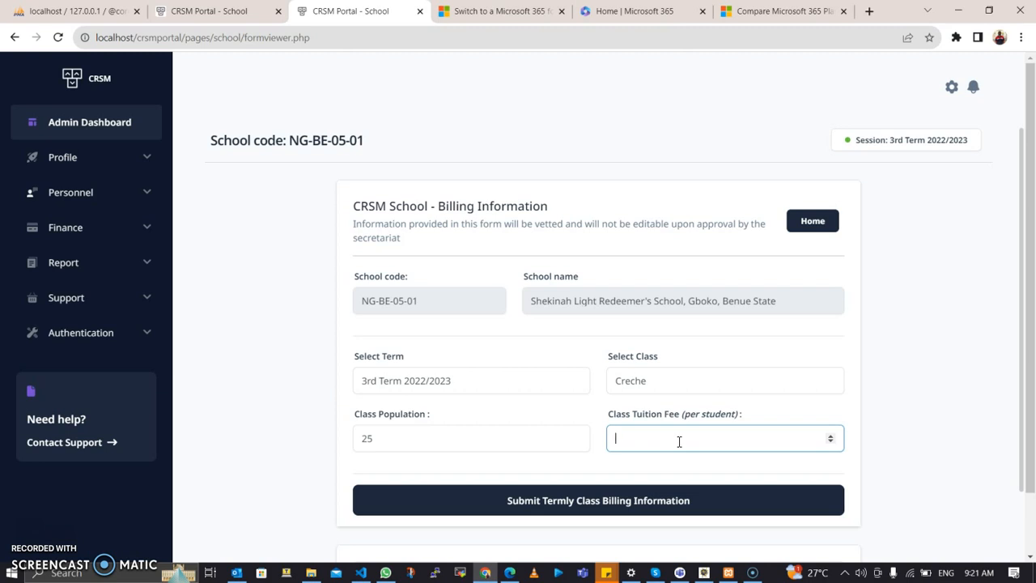
pyautogui.write('0000')
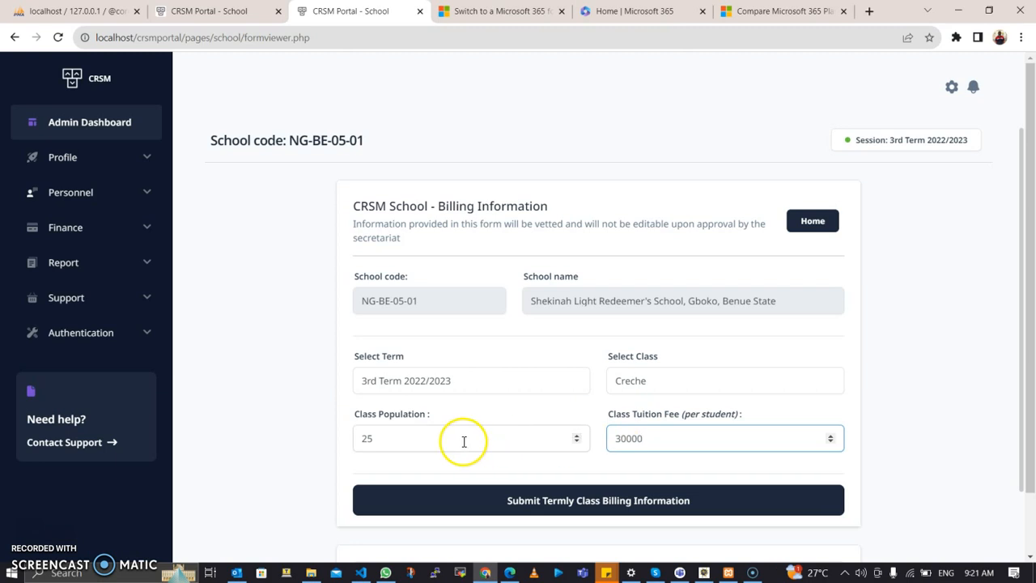
pyautogui.click(482, 500)
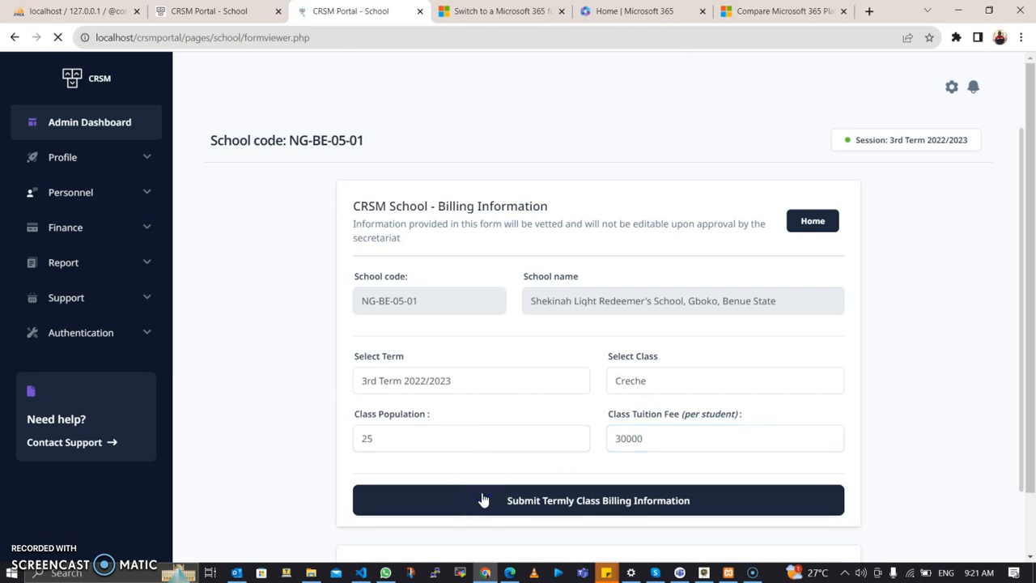
# Review the term, population, tuition fee and remittance columns of the Creche entry in the Termly Remittance Bill table
pyautogui.scroll(-3, 482, 500)
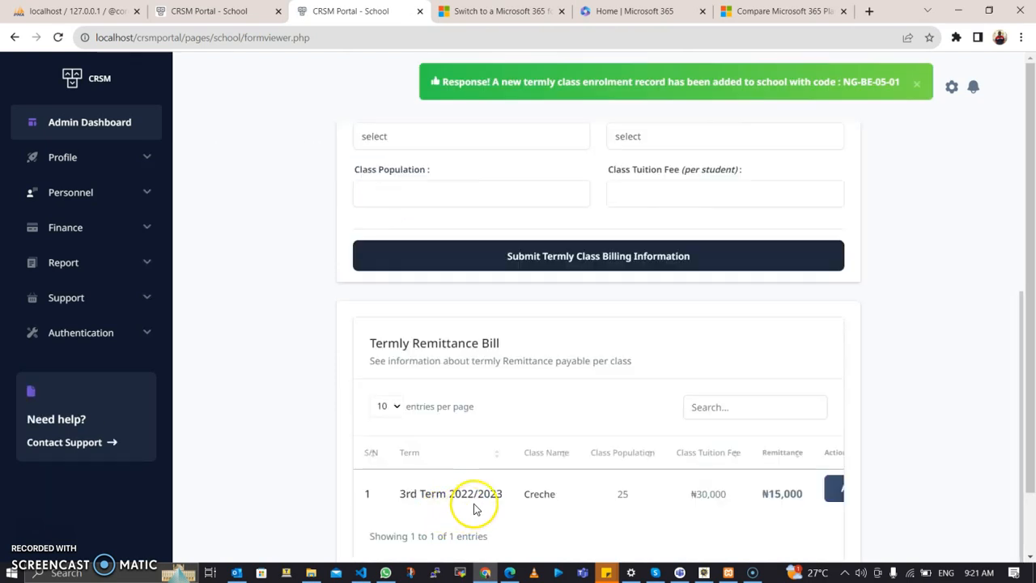
pyautogui.hscroll(2, 652, 499)
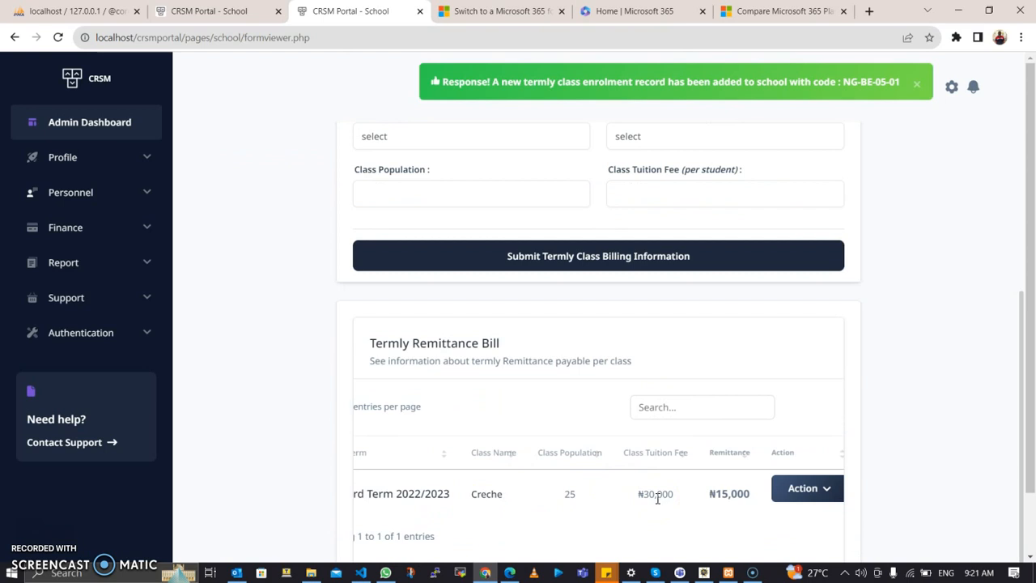
pyautogui.moveTo(434, 495); pyautogui.dragTo(421, 495)
pyautogui.hscroll(-2, 393, 493)
pyautogui.hscroll(3, 578, 421)
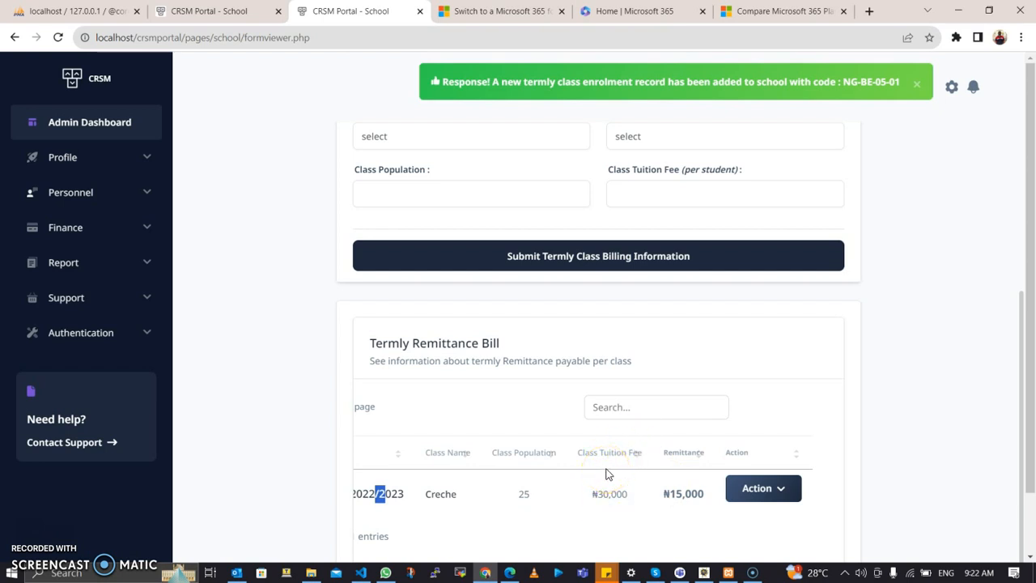
# Open the Creche billing record for editing, look over its fields and return to the billing page
pyautogui.click(759, 489)
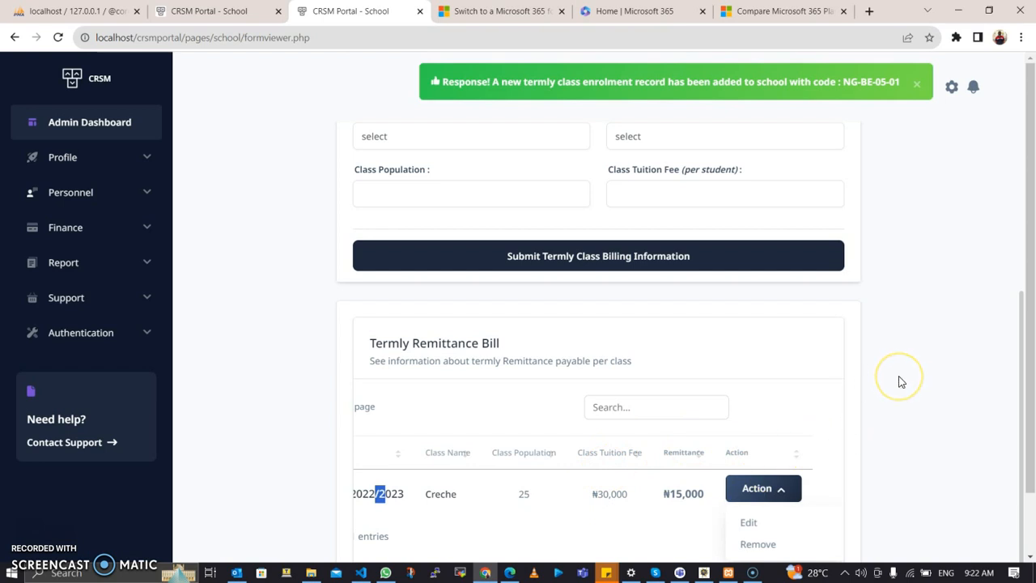
pyautogui.click(748, 522)
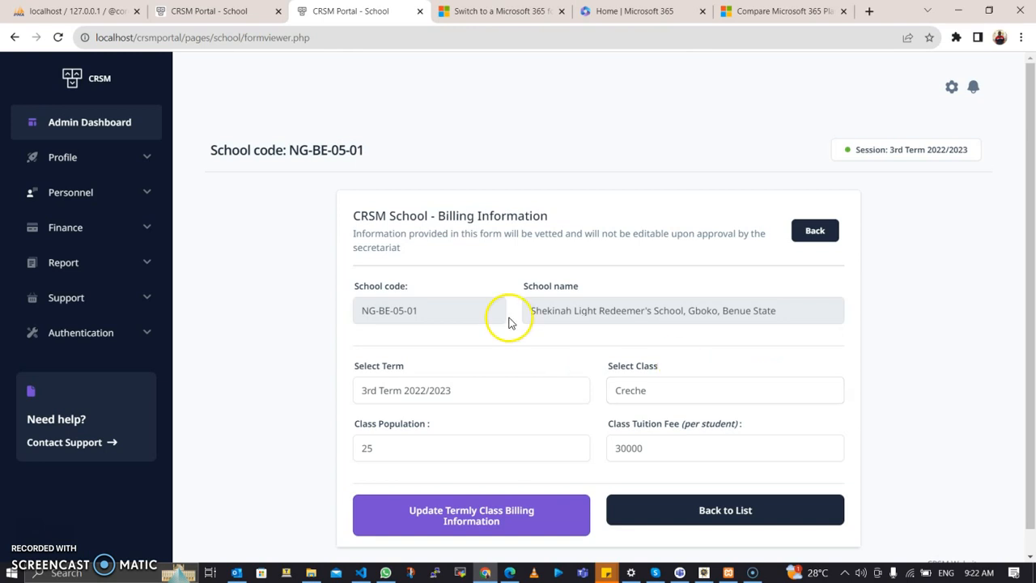
pyautogui.click(801, 235)
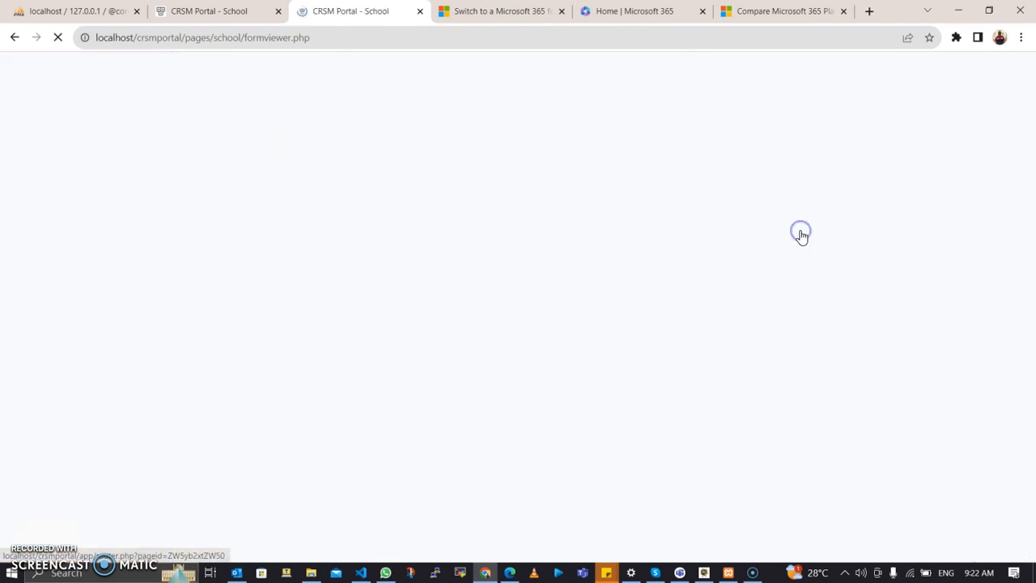
pyautogui.scroll(-3, 532, 339)
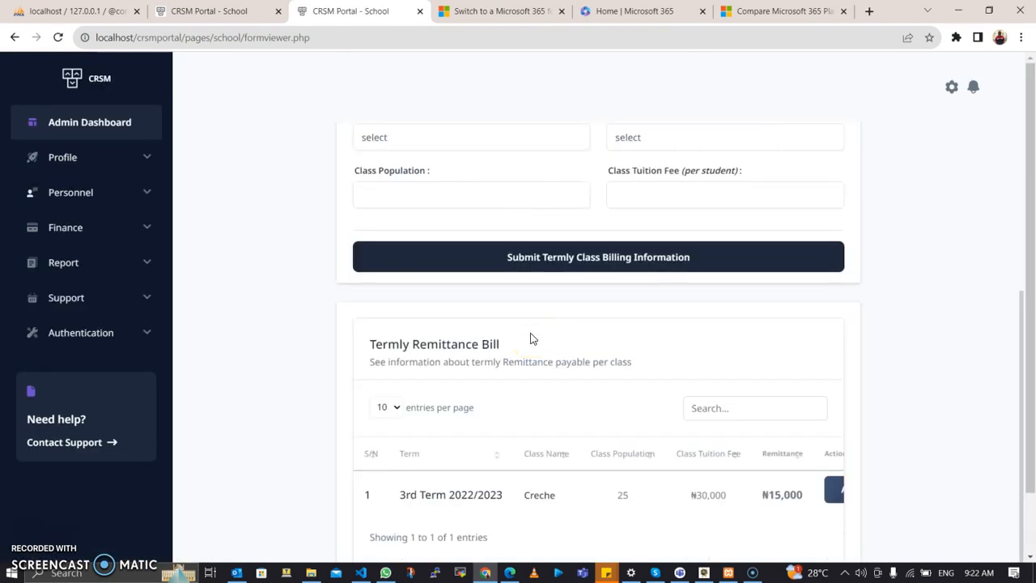
pyautogui.scroll(1, 532, 338)
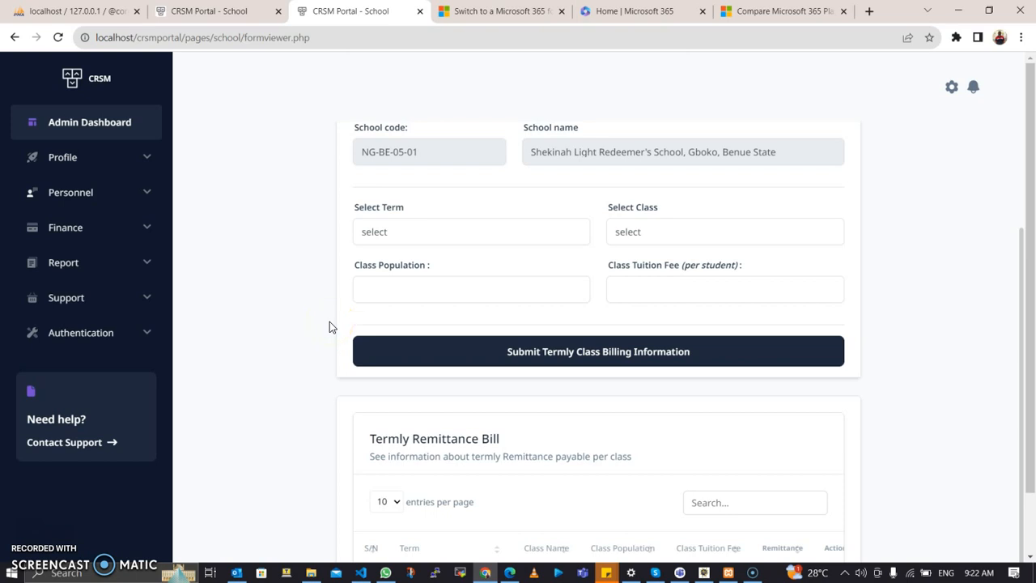
# Submit termly billing information for Kindergarten One in 3rd Term 2022/2023, with a population of 20 and a tuition fee of 35000
pyautogui.click(139, 229)
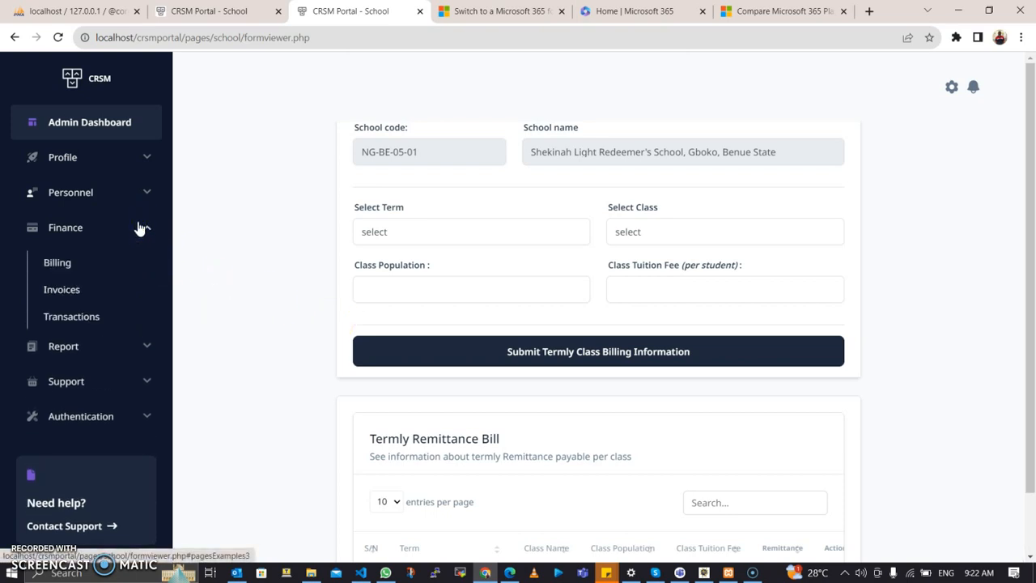
pyautogui.click(400, 234)
pyautogui.click(389, 292)
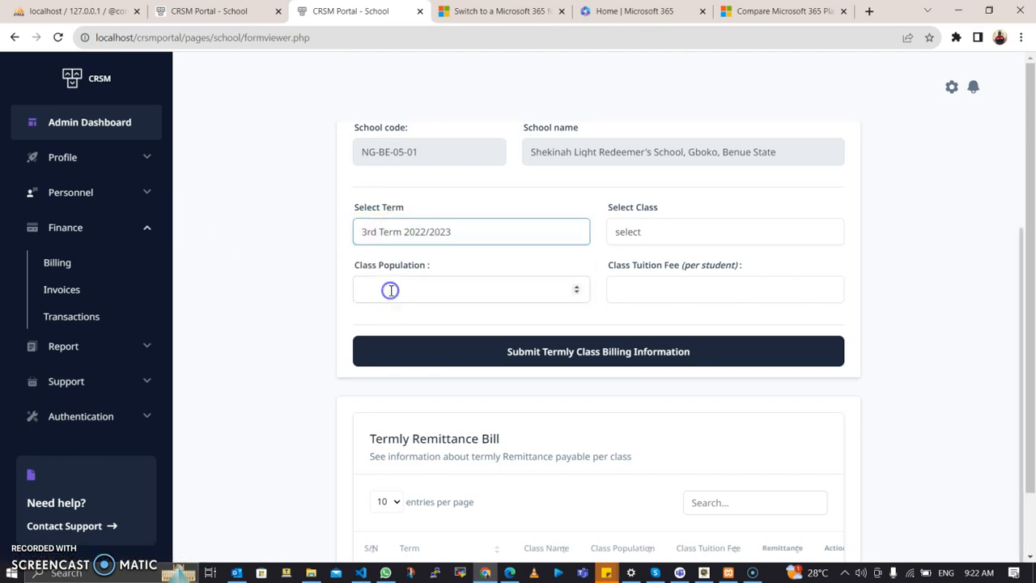
pyautogui.click(687, 235)
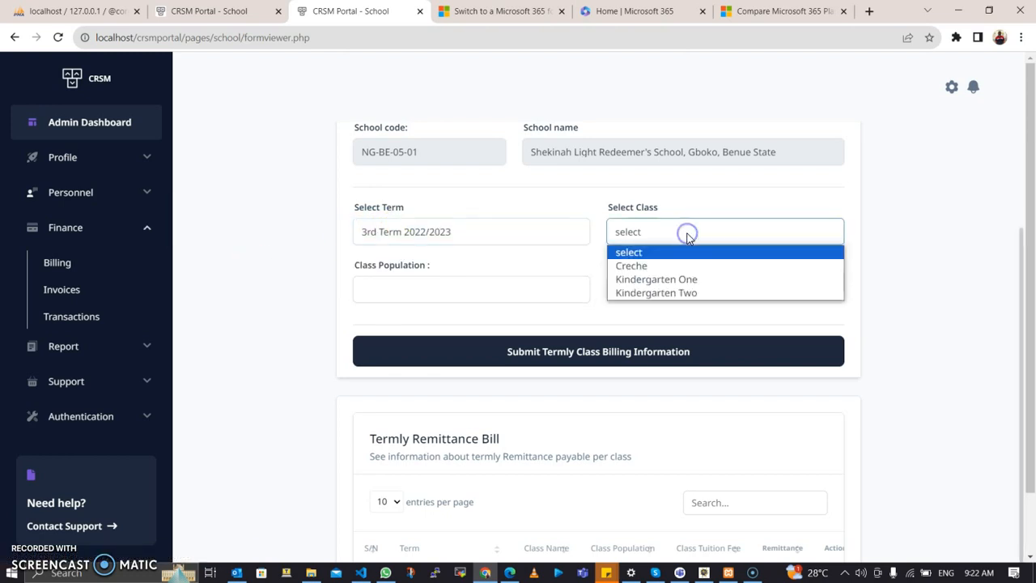
pyautogui.click(670, 280)
pyautogui.click(439, 294)
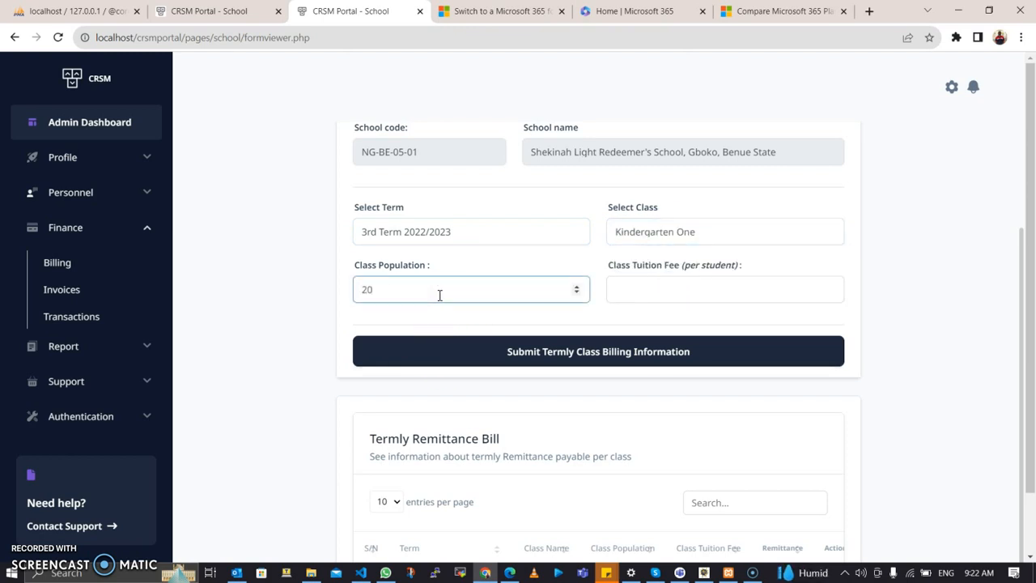
pyautogui.click(617, 293)
pyautogui.write('360000')
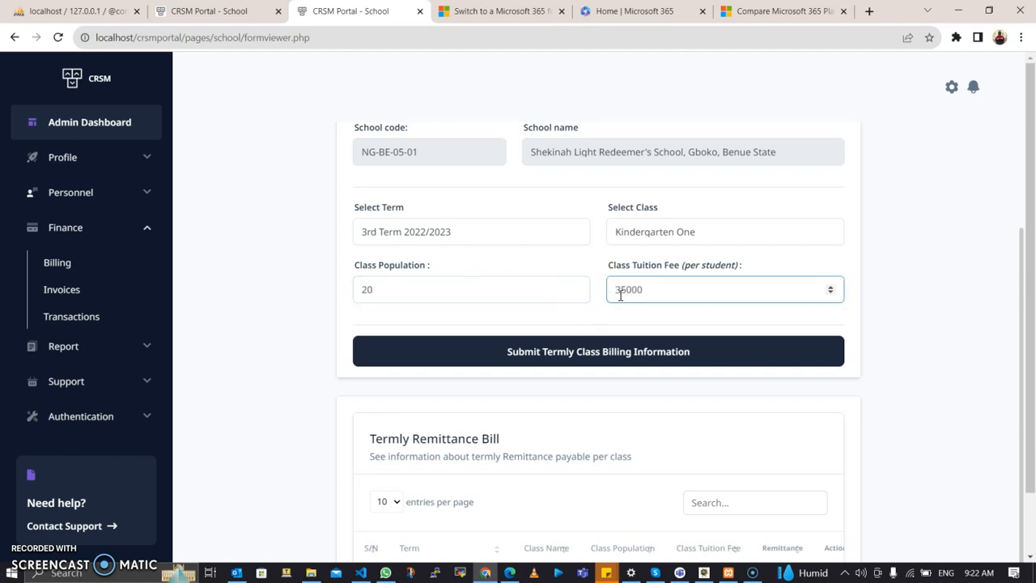
pyautogui.click(637, 354)
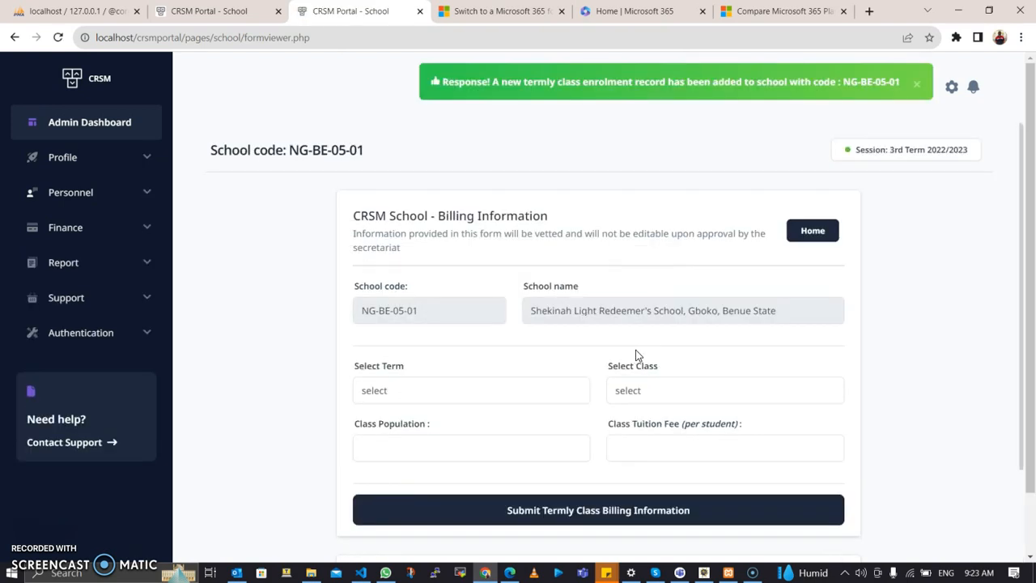
pyautogui.scroll(-5, 636, 355)
pyautogui.moveTo(679, 504); pyautogui.dragTo(676, 475)
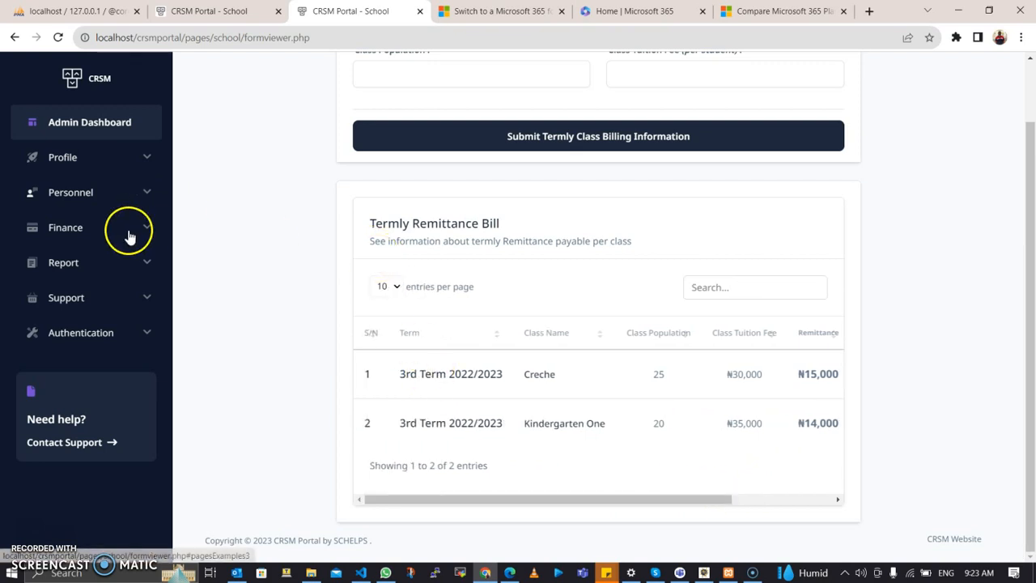
# Open the Finance Invoices form, select 3rd Term 2022/2023 and review the term's remittance breakdown per class
pyautogui.click(129, 235)
pyautogui.click(64, 290)
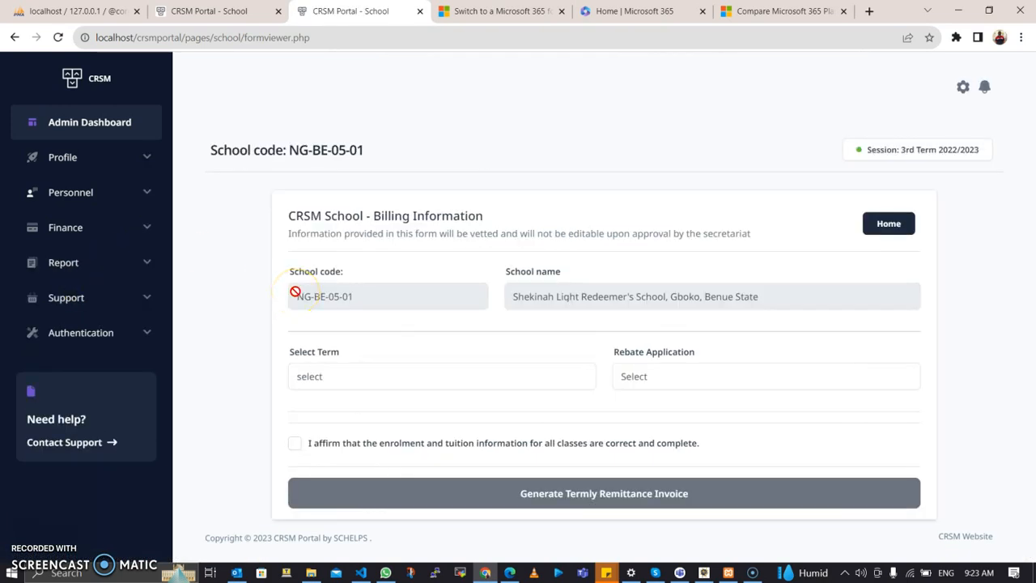
pyautogui.click(416, 374)
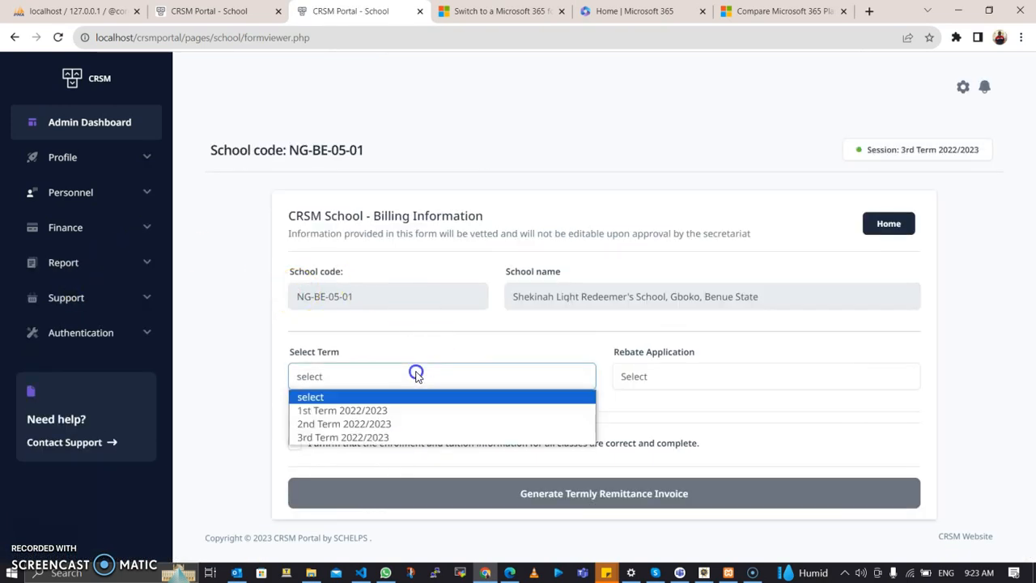
pyautogui.click(359, 437)
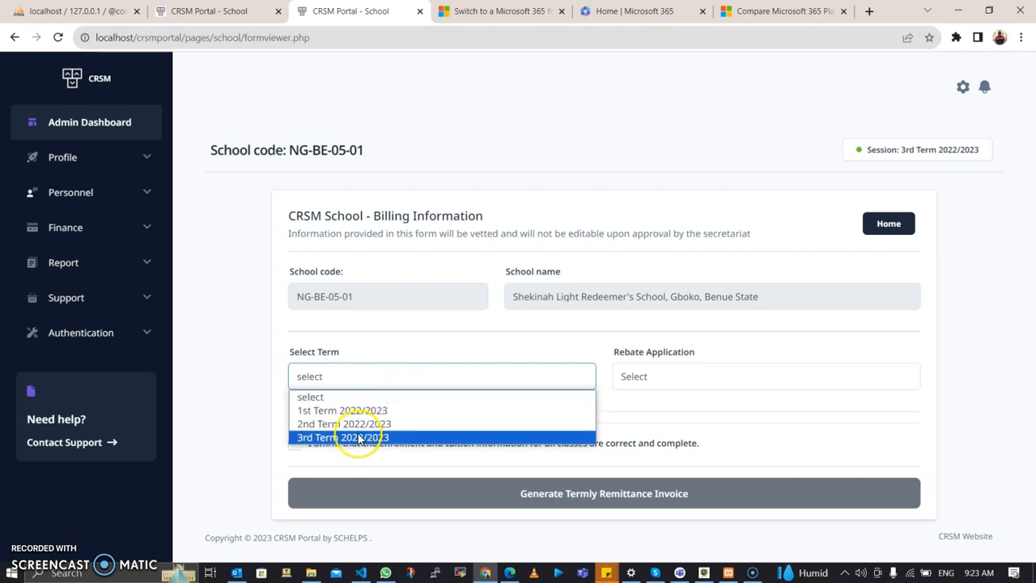
pyautogui.click(360, 437)
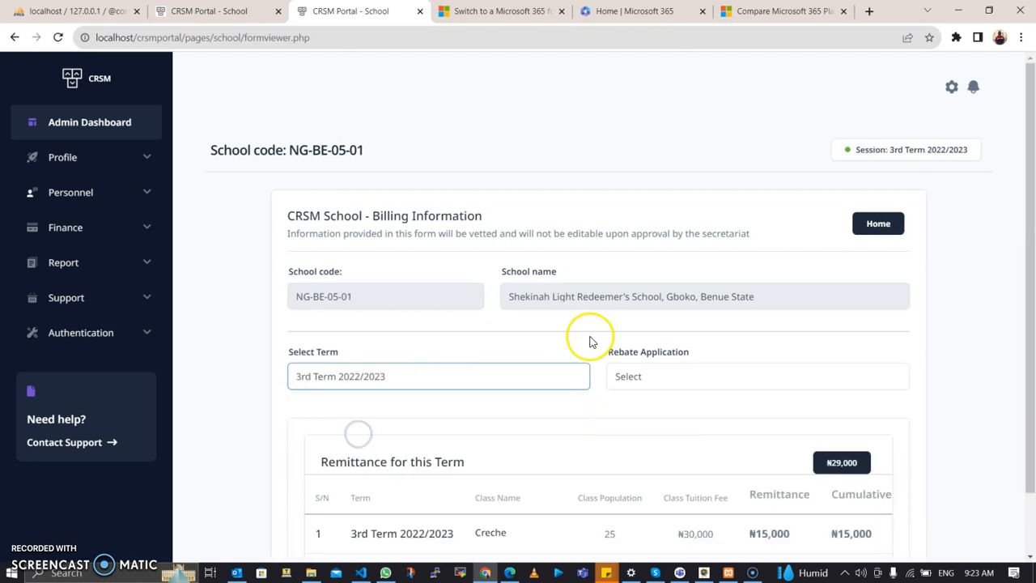
pyautogui.scroll(-2, 629, 411)
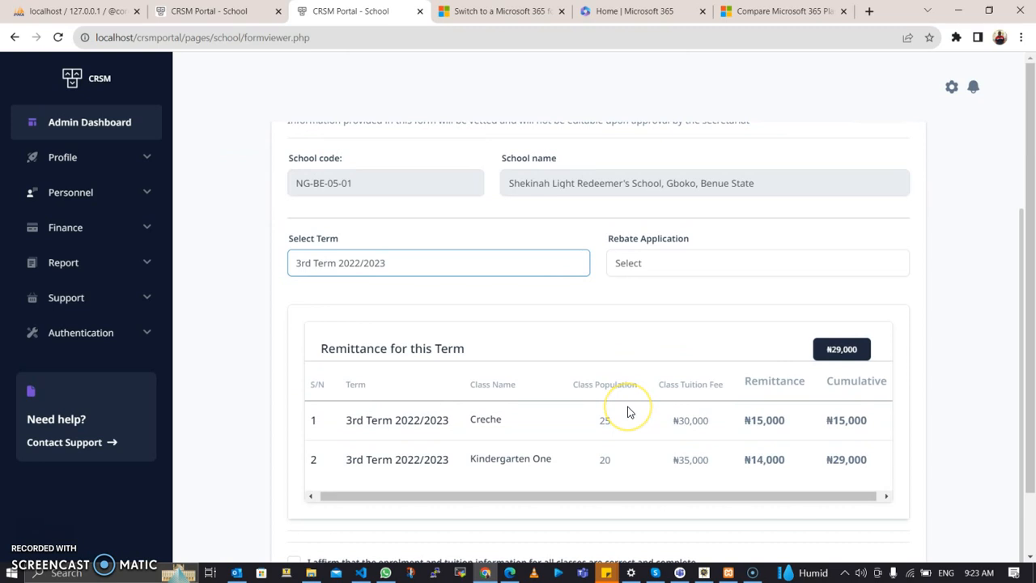
pyautogui.hscroll(-1, 629, 413)
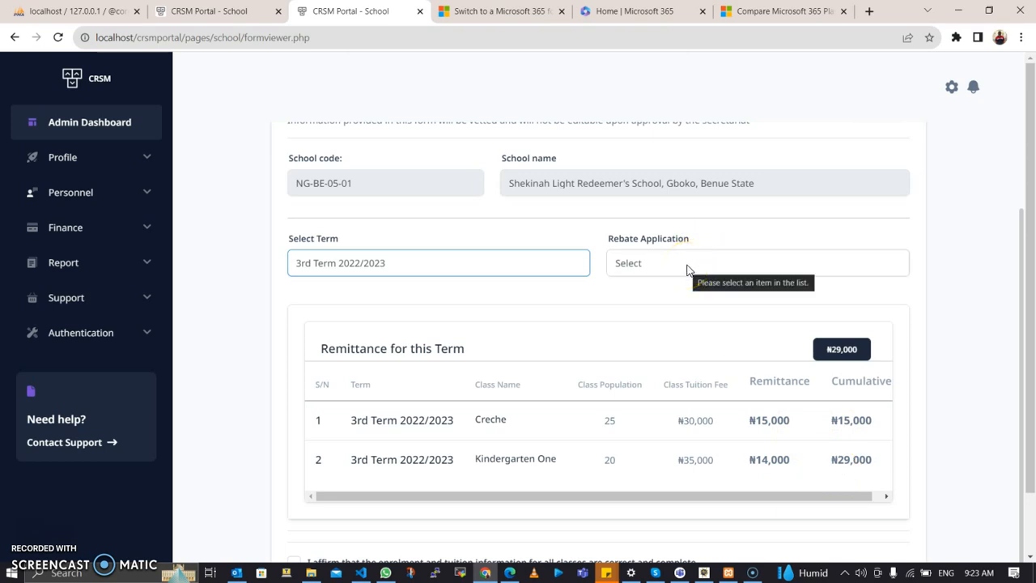
# Set the Rebate Application to Yes on the invoice form and enter a rebate amount of 5000
pyautogui.click(624, 273)
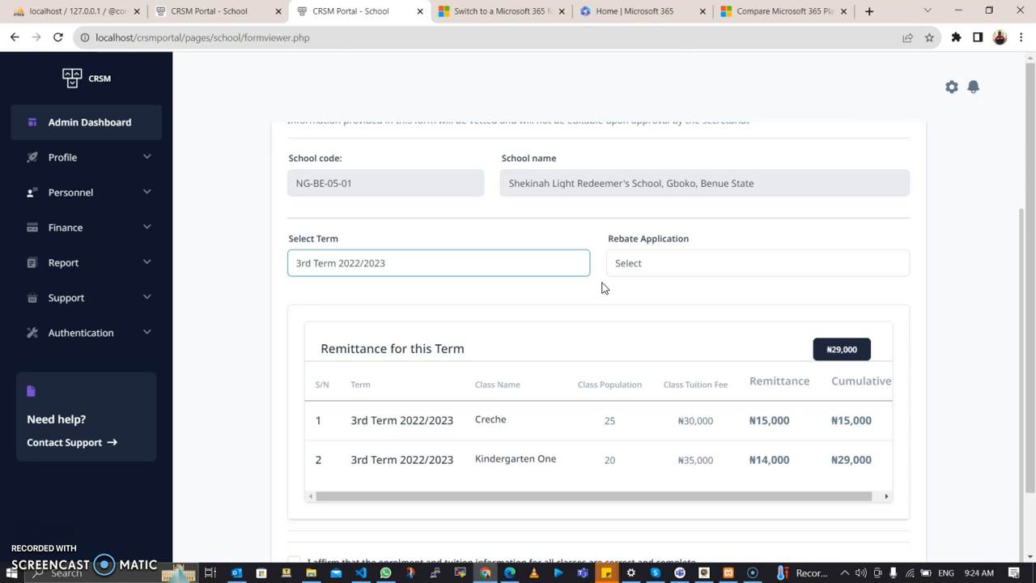
pyautogui.click(641, 266)
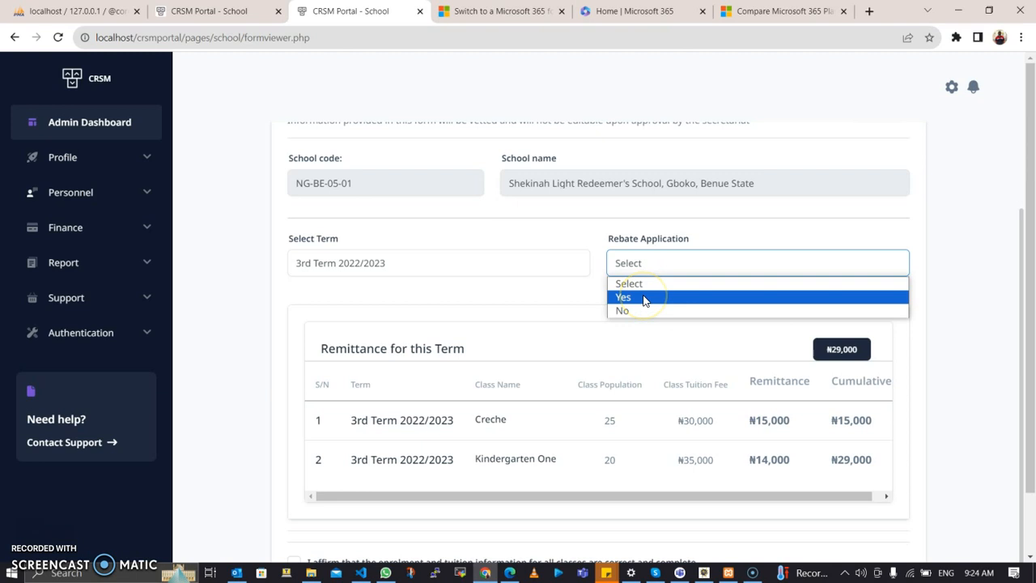
pyautogui.click(644, 299)
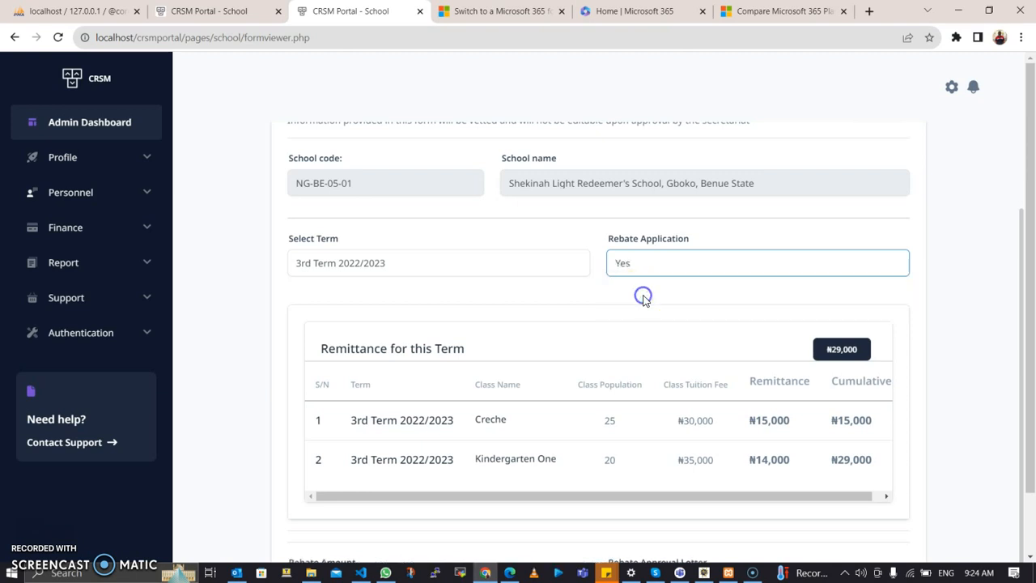
pyautogui.scroll(-2, 557, 321)
pyautogui.scroll(-1, 557, 322)
pyautogui.click(390, 429)
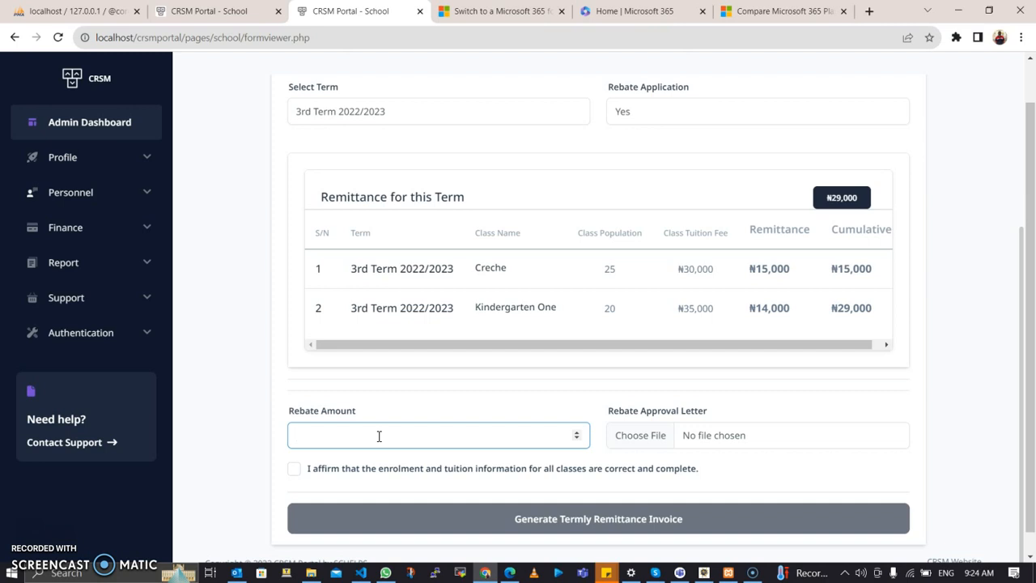
pyautogui.write('5000')
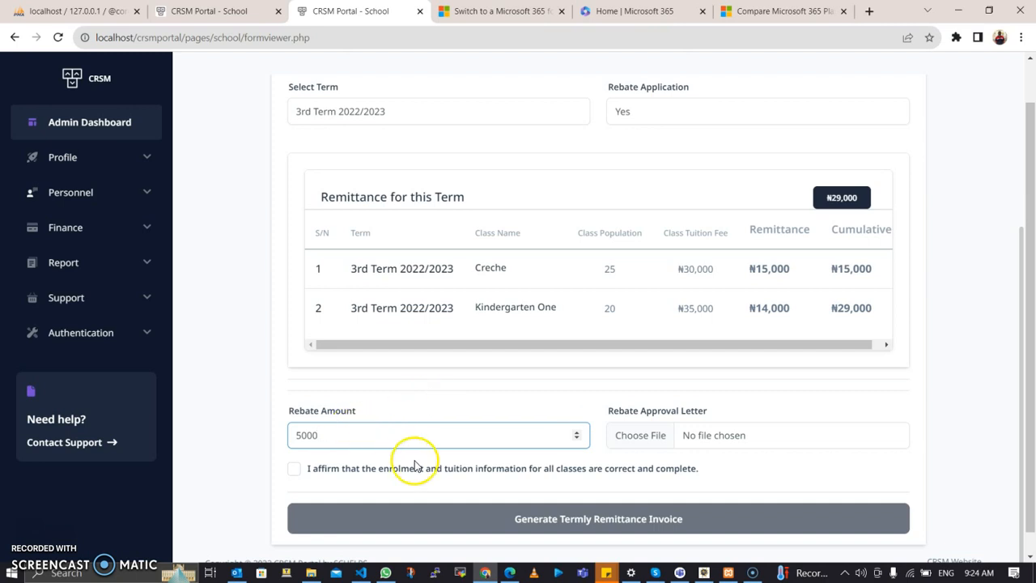
# Attach a.png as the Rebate Approval Letter and generate the termly remittance invoice with the enrolment and tuition information affirmed
pyautogui.click(657, 429)
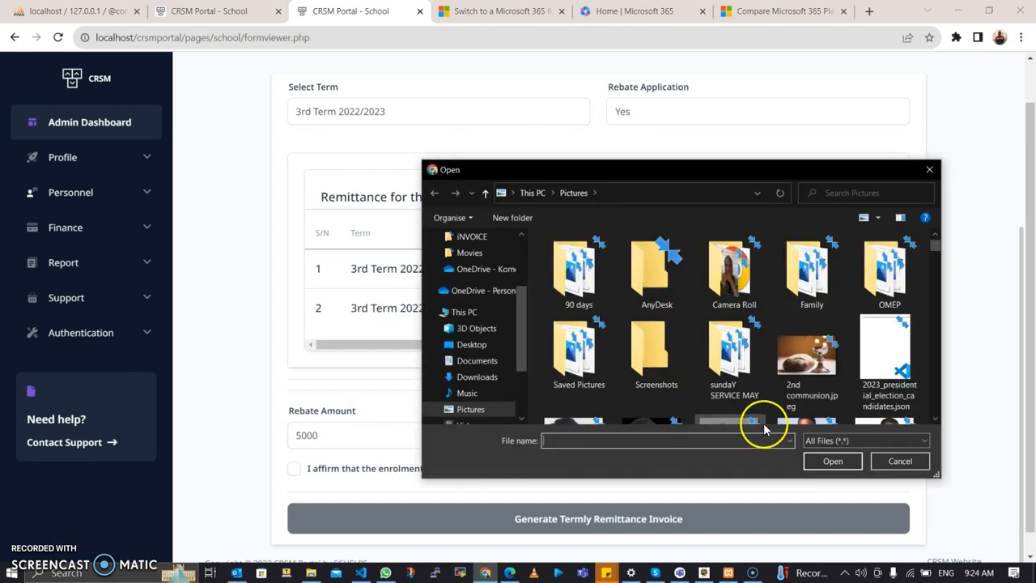
pyautogui.click(918, 460)
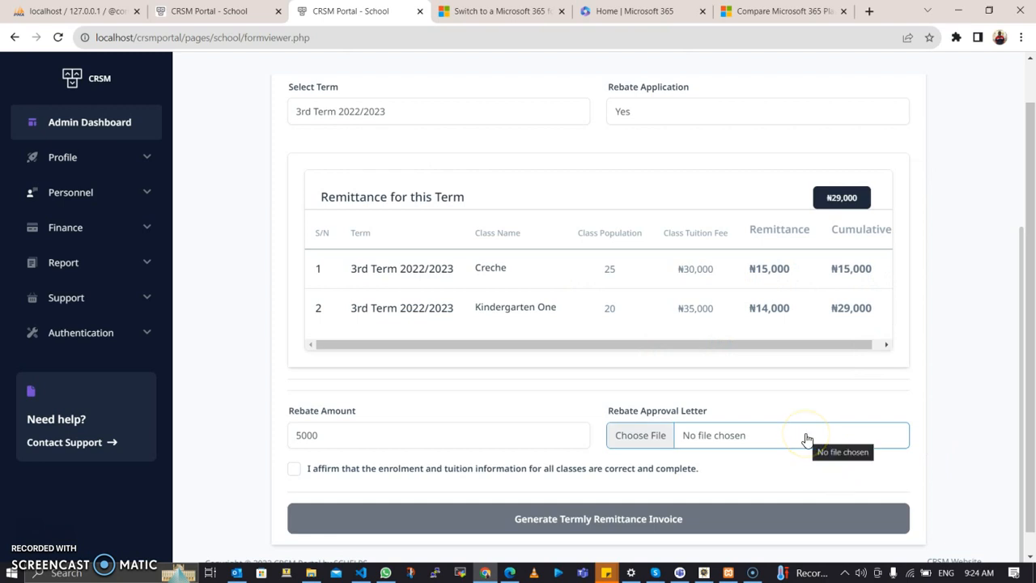
pyautogui.scroll(-1, 807, 440)
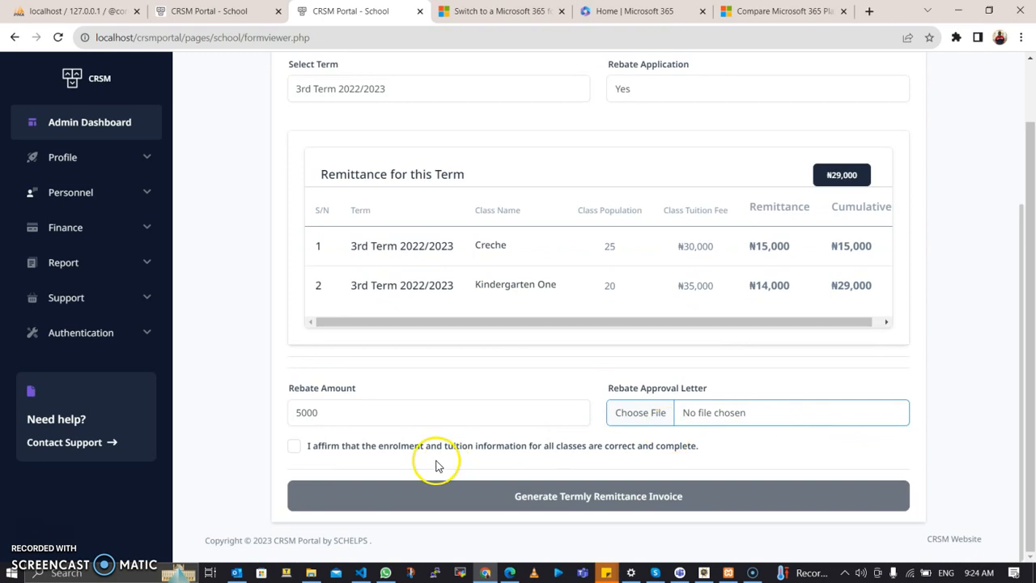
pyautogui.click(650, 413)
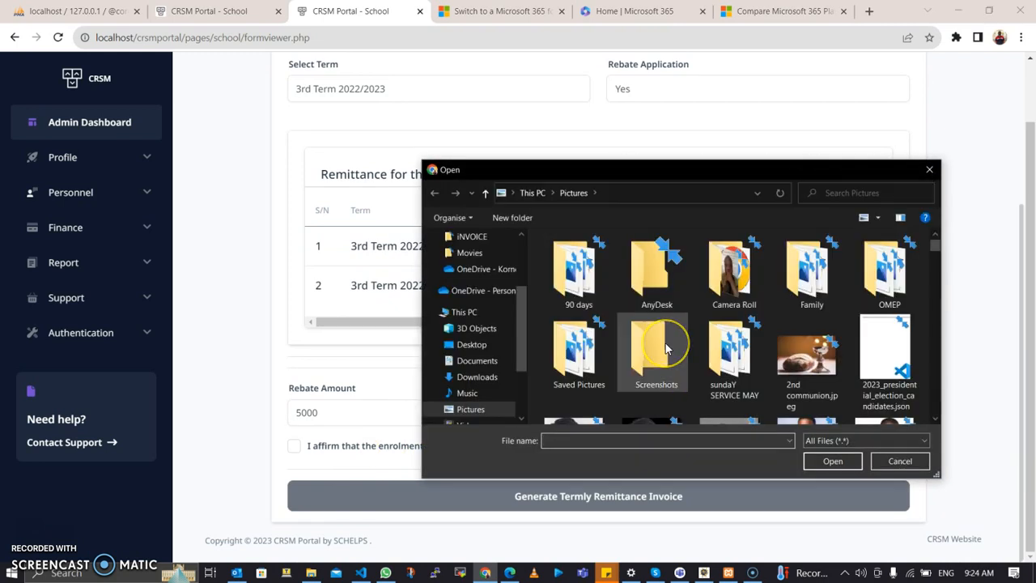
pyautogui.scroll(-3, 666, 348)
pyautogui.scroll(-2, 665, 348)
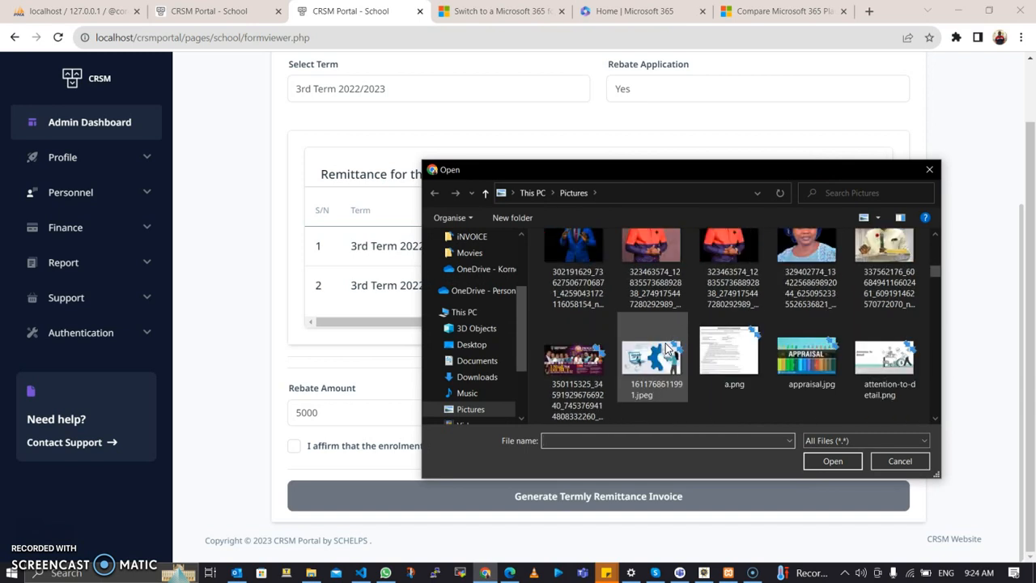
pyautogui.doubleClick(735, 354)
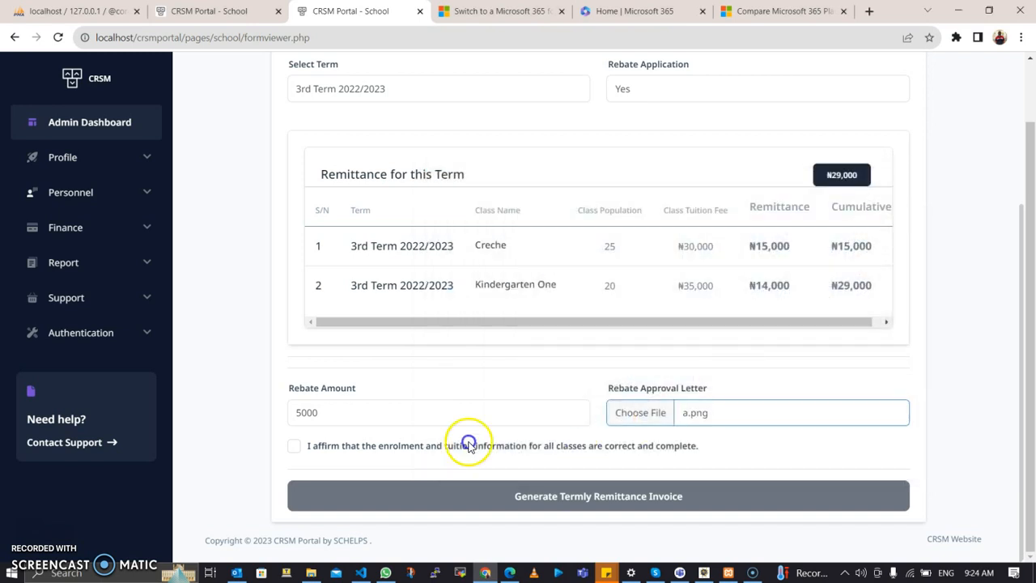
pyautogui.click(292, 447)
pyautogui.click(407, 492)
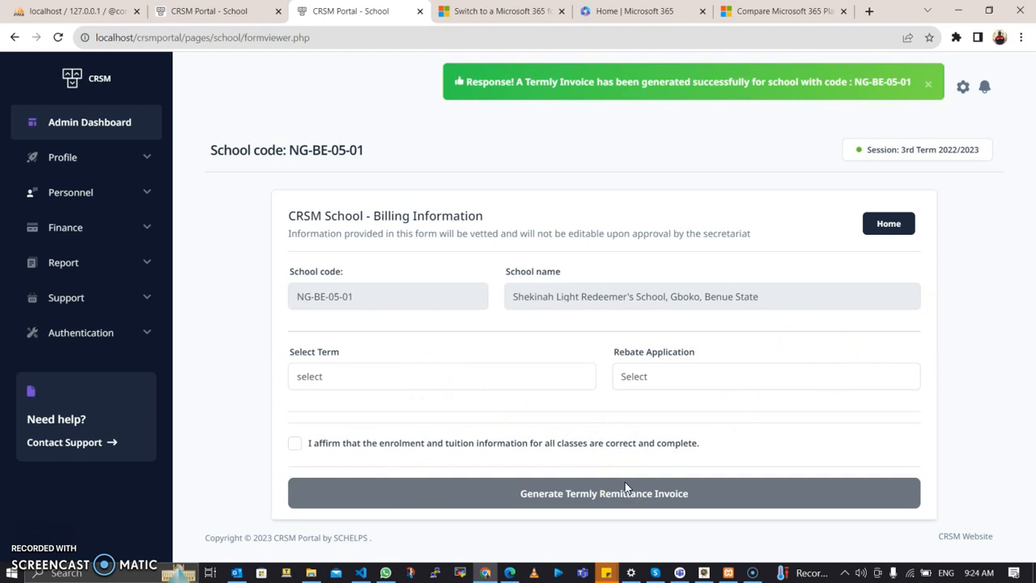
# Open the Finance Transactions page and examine the amount and status of the 3rd Term 2022/2023 remittance invoice
pyautogui.click(148, 256)
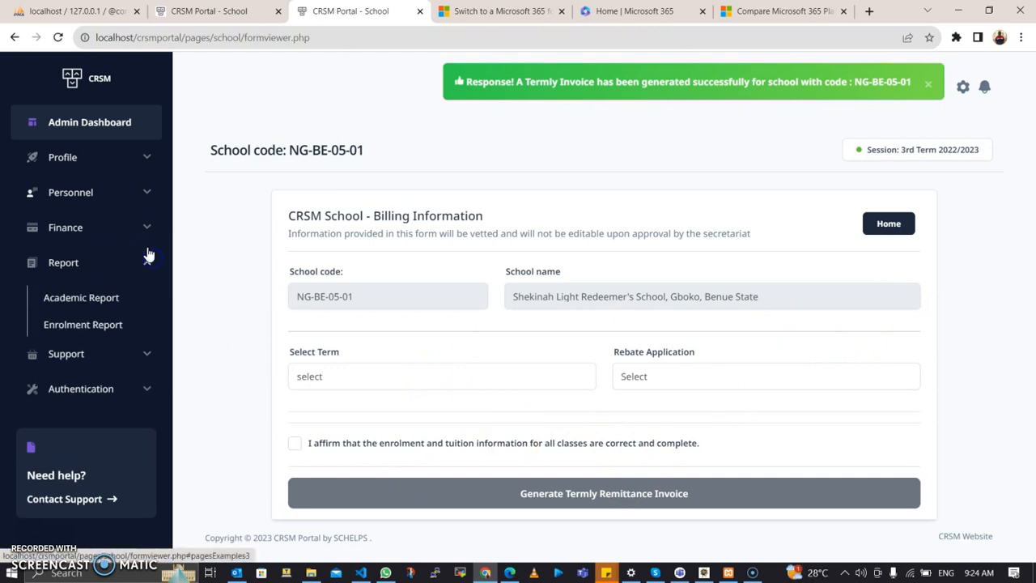
pyautogui.click(147, 226)
pyautogui.click(68, 318)
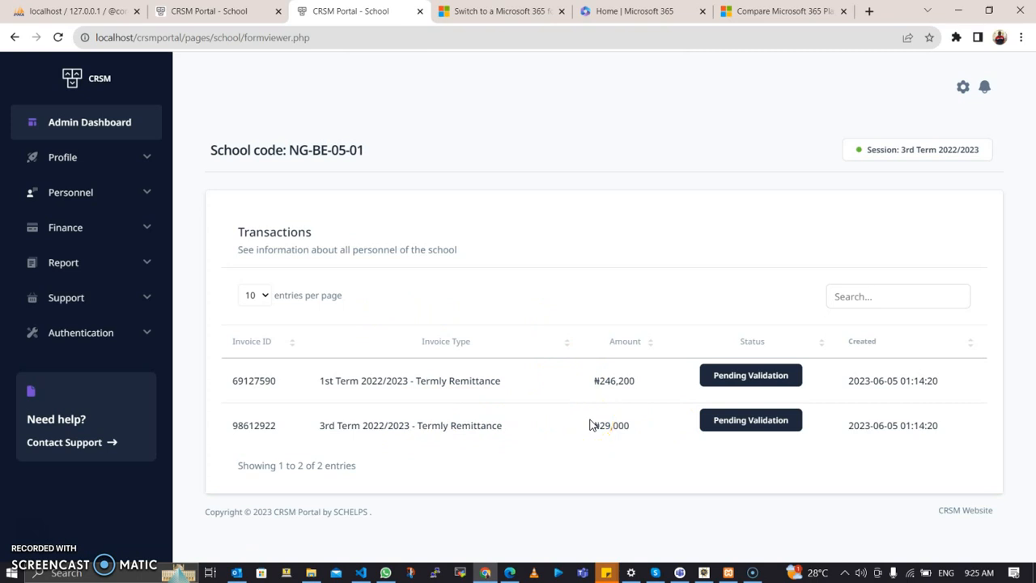
pyautogui.moveTo(630, 424); pyautogui.dragTo(588, 431)
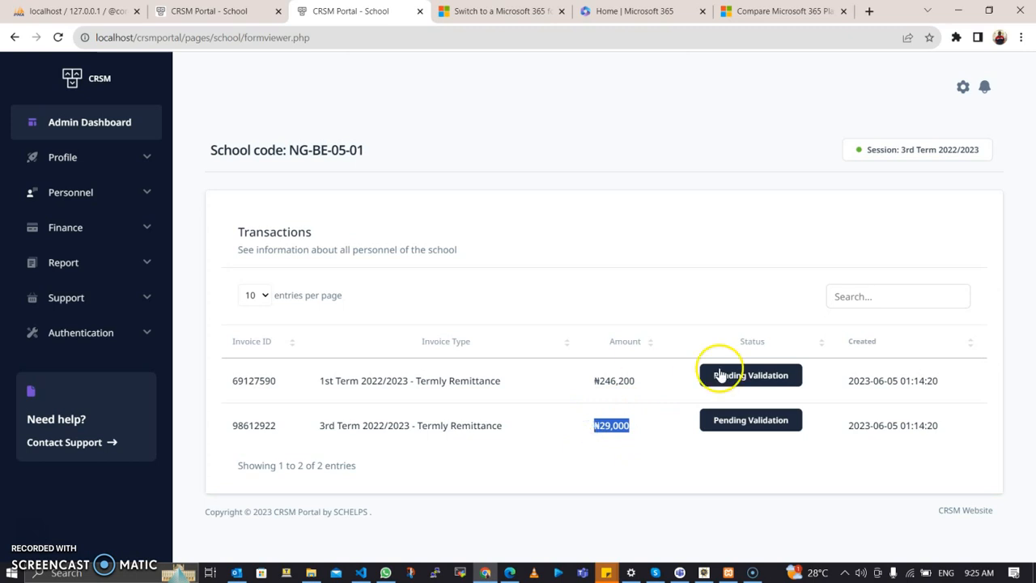
pyautogui.click(754, 426)
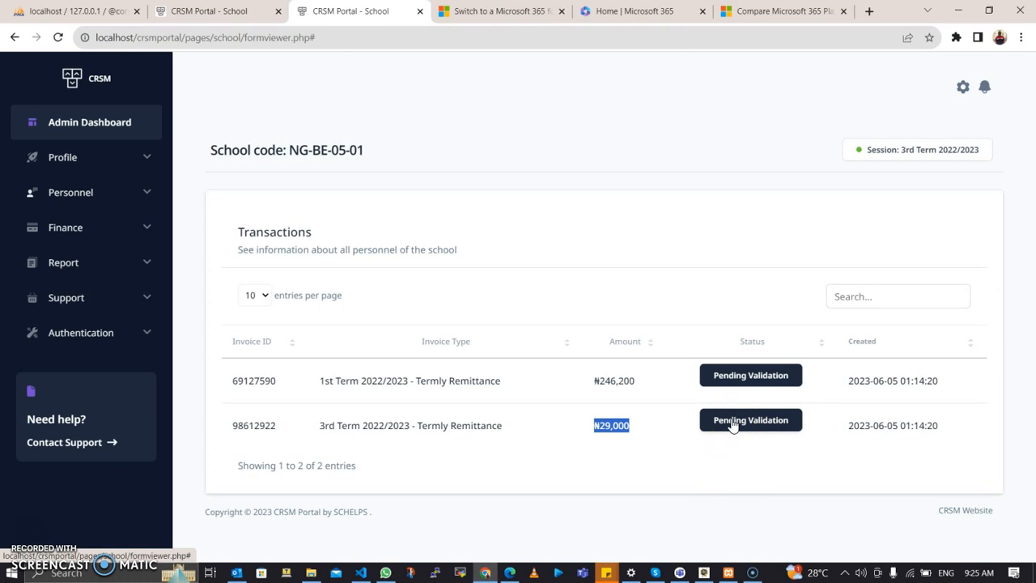
pyautogui.click(717, 449)
pyautogui.click(620, 416)
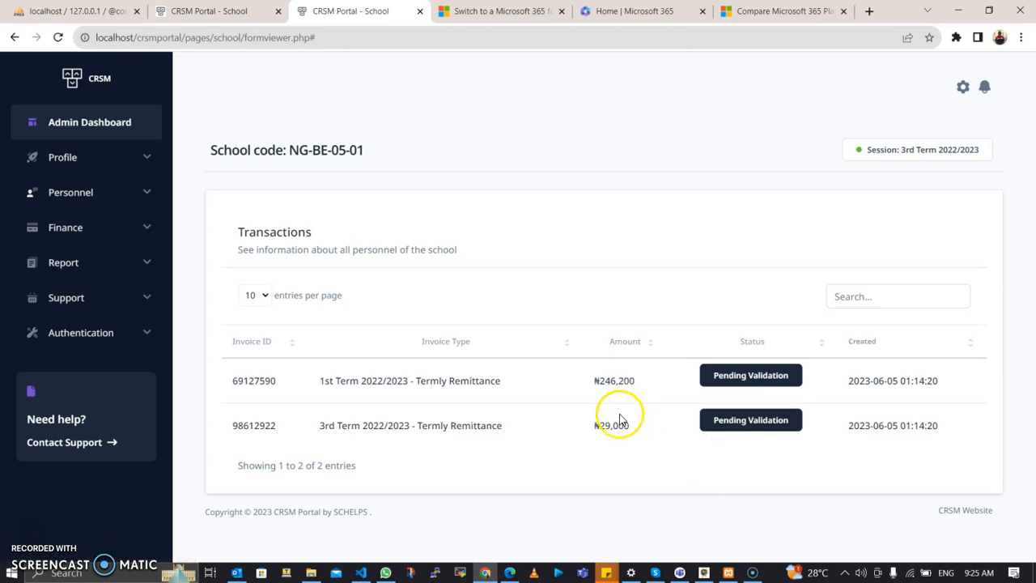
pyautogui.moveTo(603, 416); pyautogui.dragTo(628, 427)
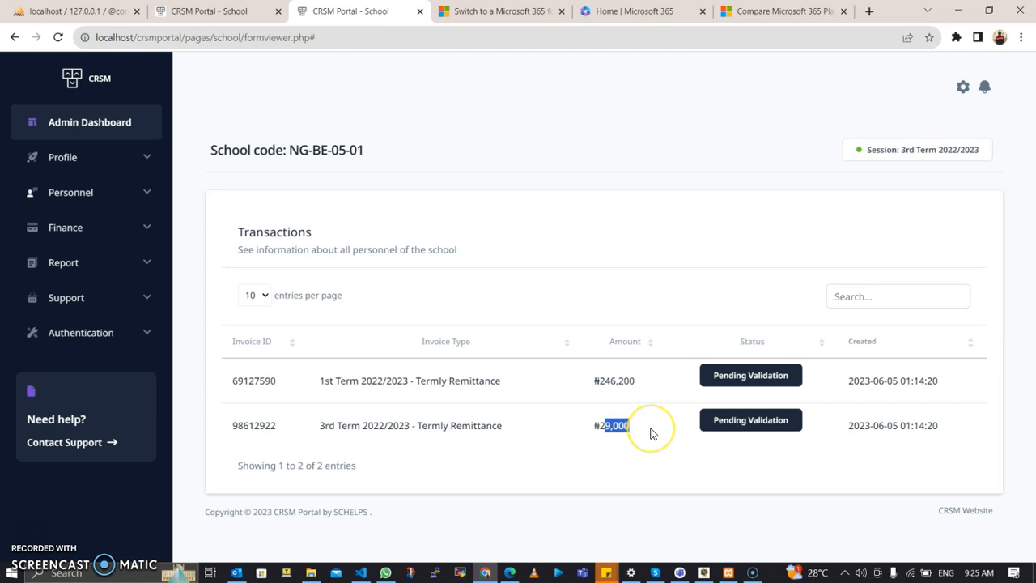
pyautogui.click(752, 423)
pyautogui.click(664, 431)
pyautogui.click(752, 426)
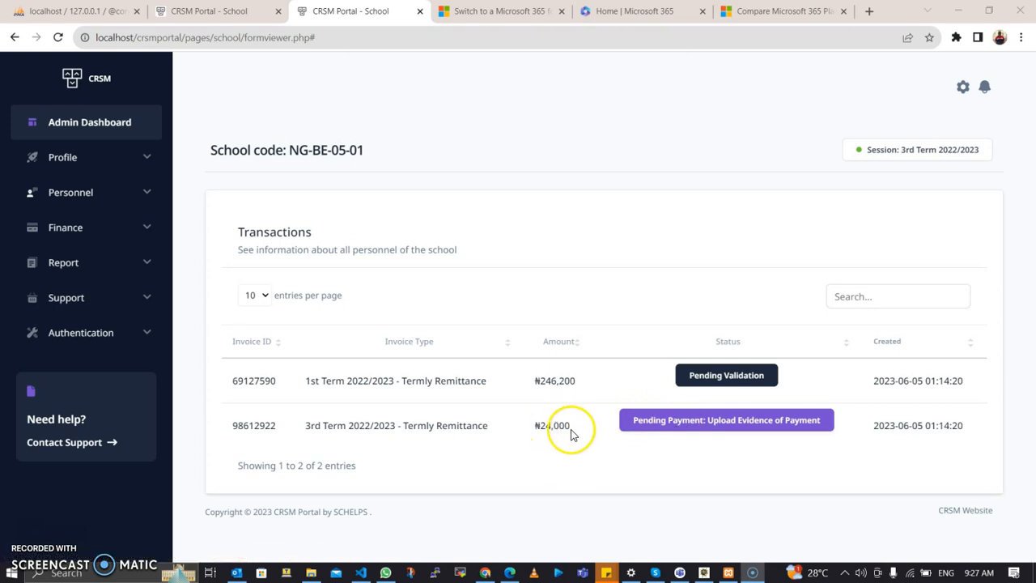
# Check the 3rd Term 2022/2023 invoice's revised amount and its option for uploading evidence of payment
pyautogui.moveTo(575, 426); pyautogui.dragTo(529, 424)
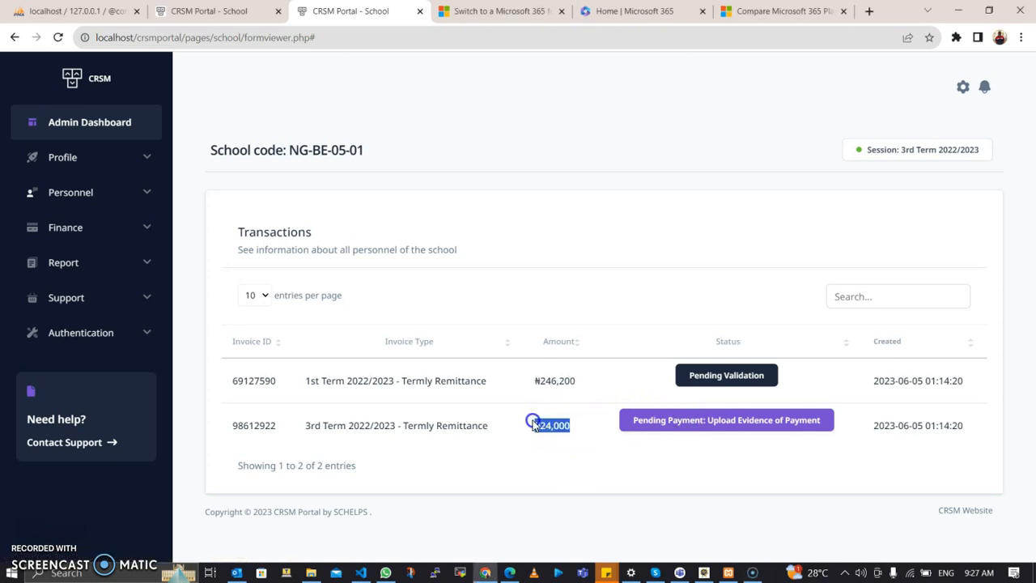
pyautogui.click(689, 431)
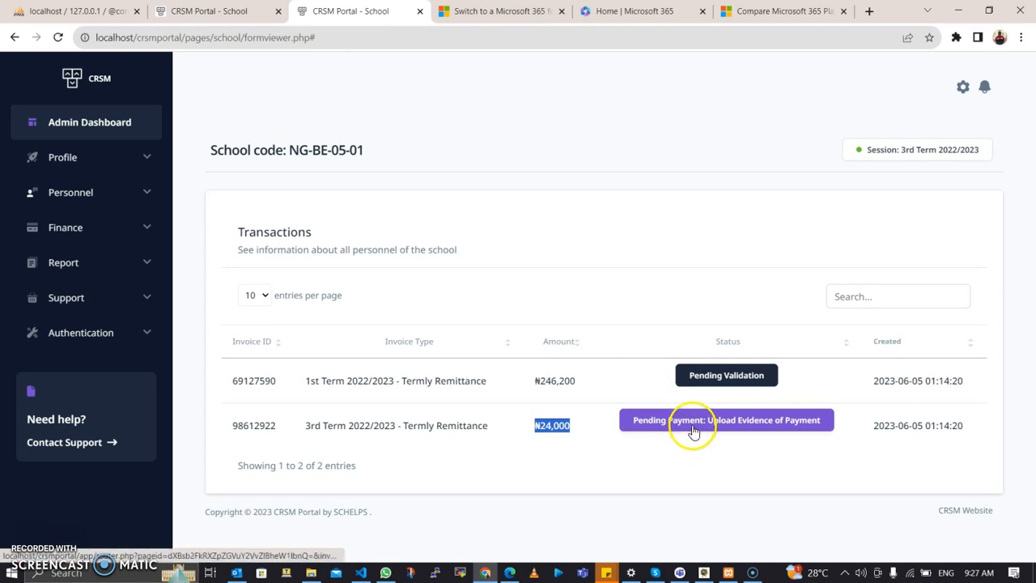
pyautogui.click(692, 441)
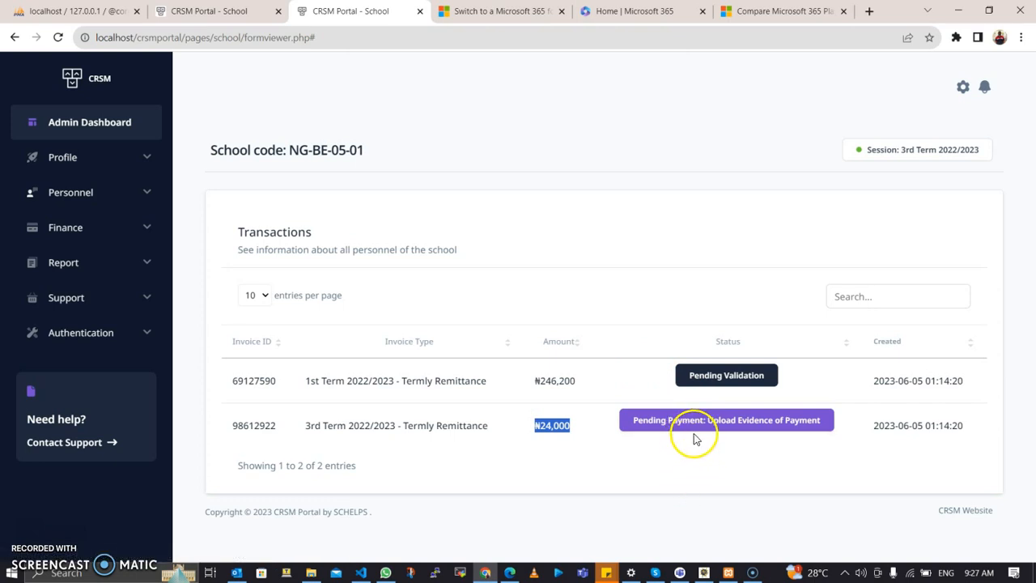
# Open the evidence-of-payment form for the 3rd Term 2022/2023 termly remittance invoice and set the Payment Type to Full
pyautogui.click(651, 426)
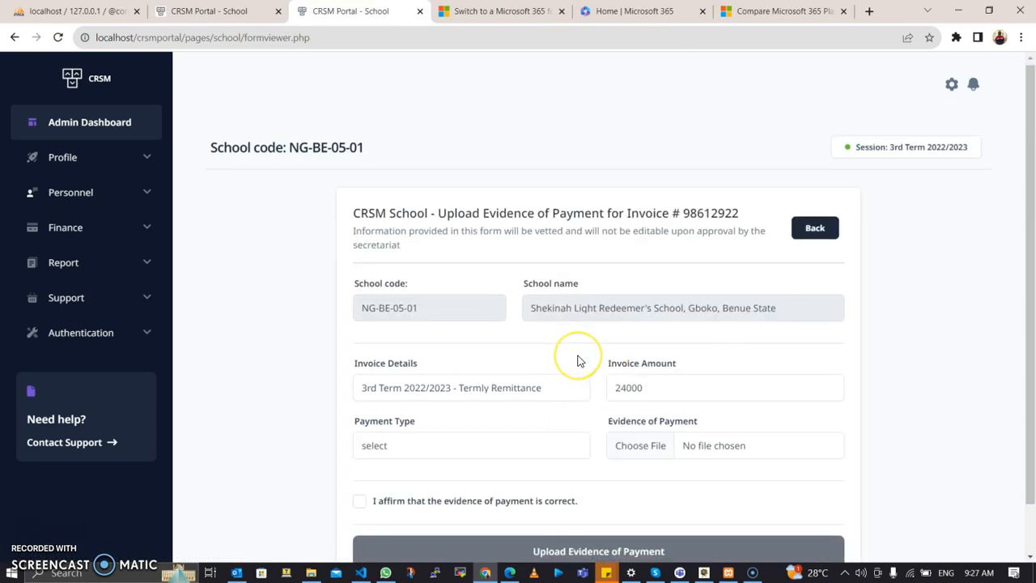
pyautogui.scroll(-2, 574, 354)
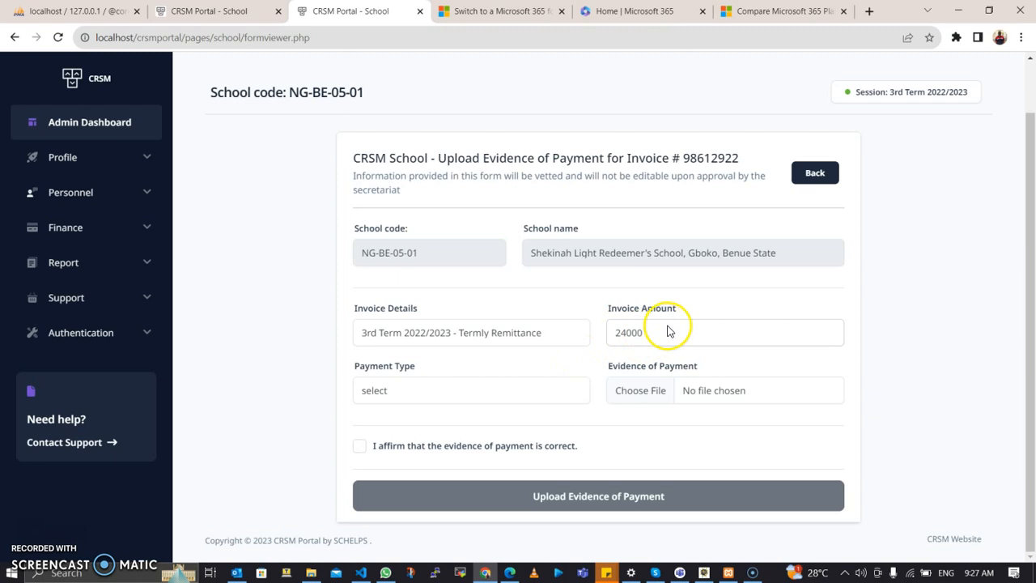
pyautogui.click(500, 397)
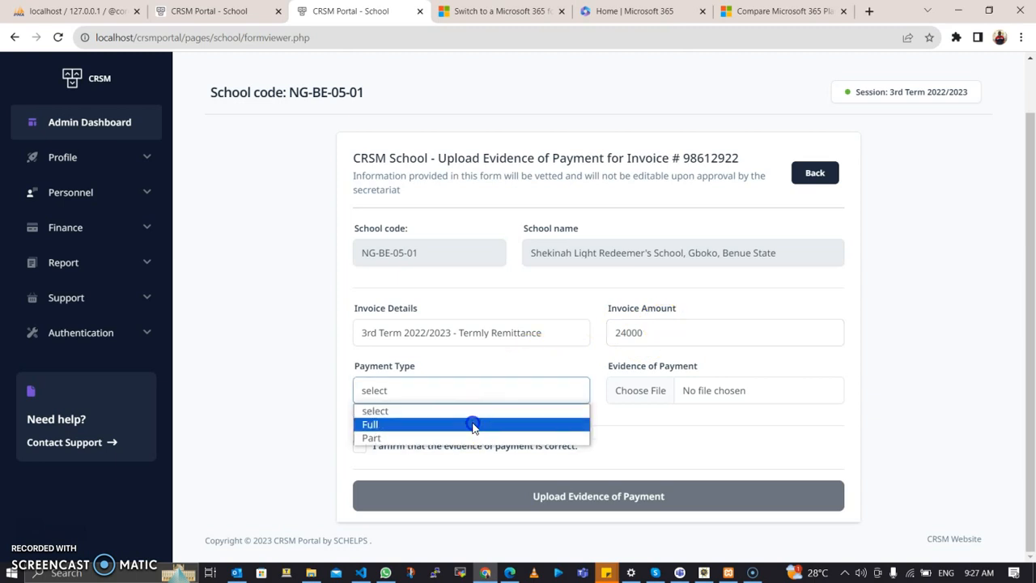
pyautogui.click(474, 425)
pyautogui.click(636, 393)
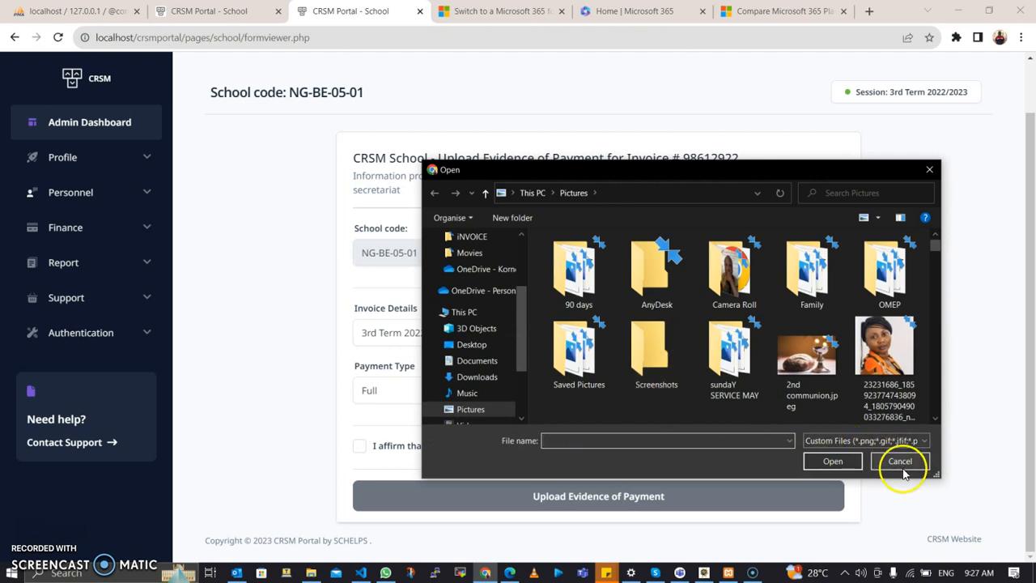
pyautogui.click(898, 461)
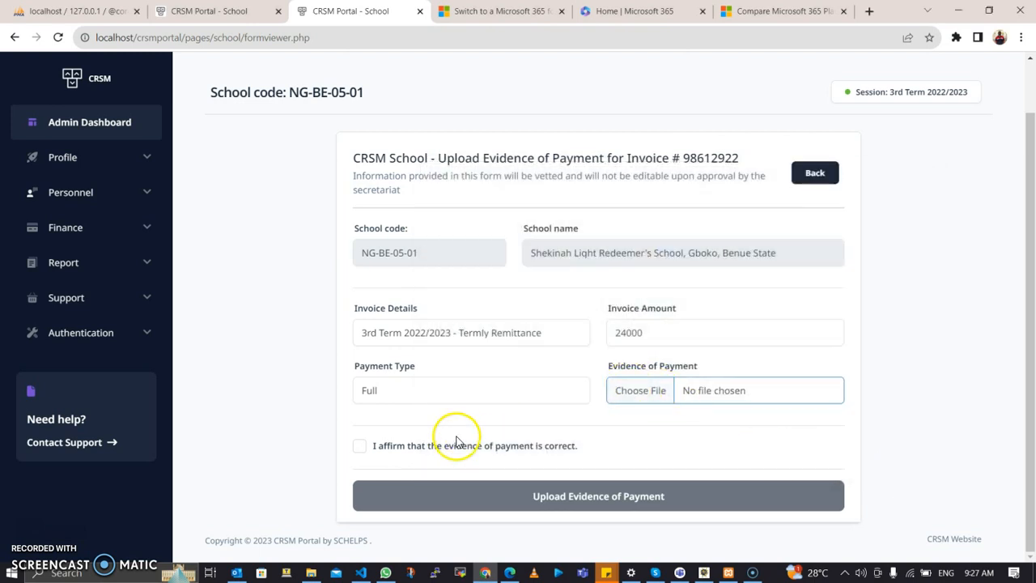
# Affirm that the evidence of payment is correct, attach corporate form.PNG as the evidence and upload it
pyautogui.click(360, 446)
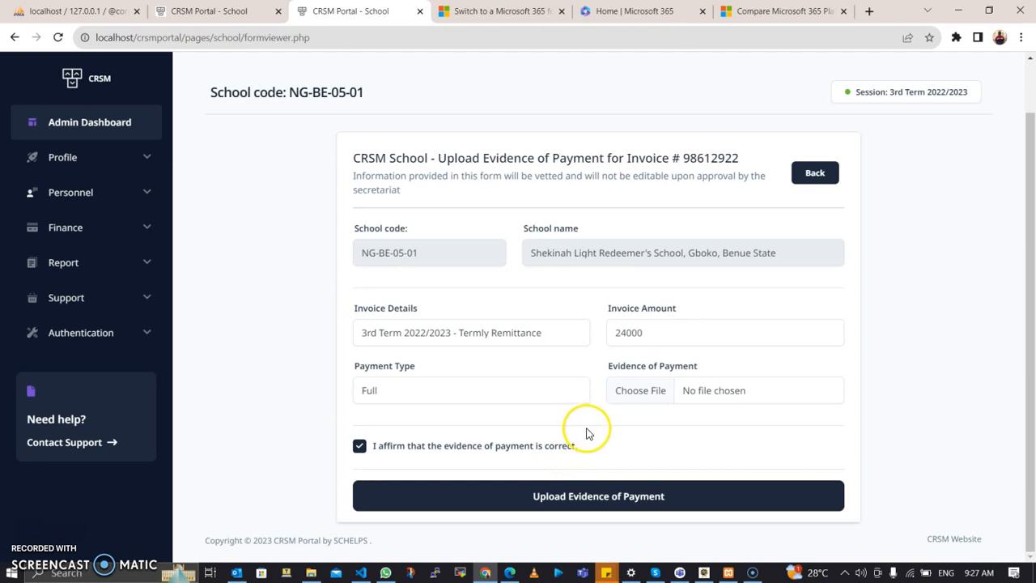
pyautogui.click(633, 390)
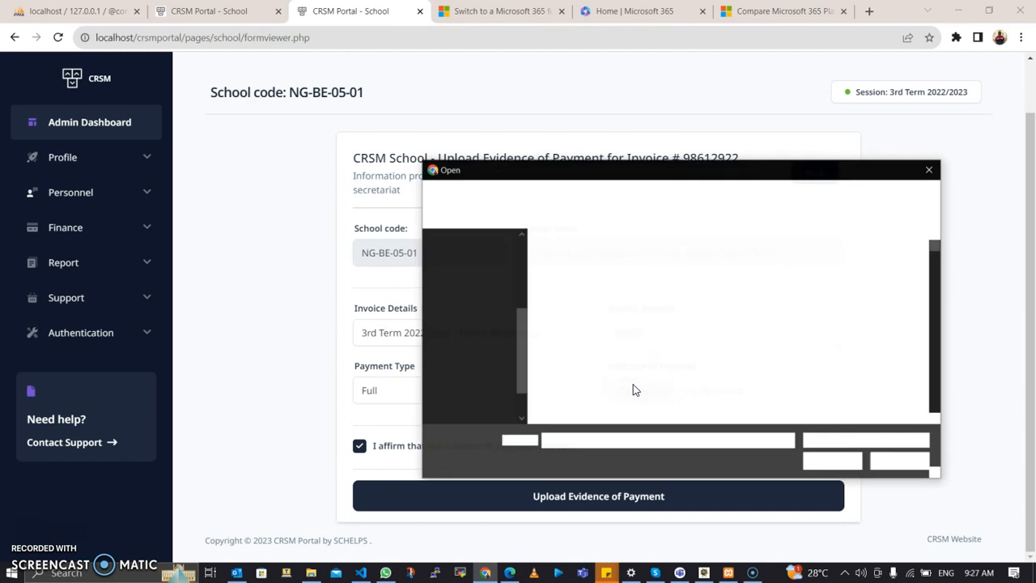
pyautogui.scroll(-3, 634, 390)
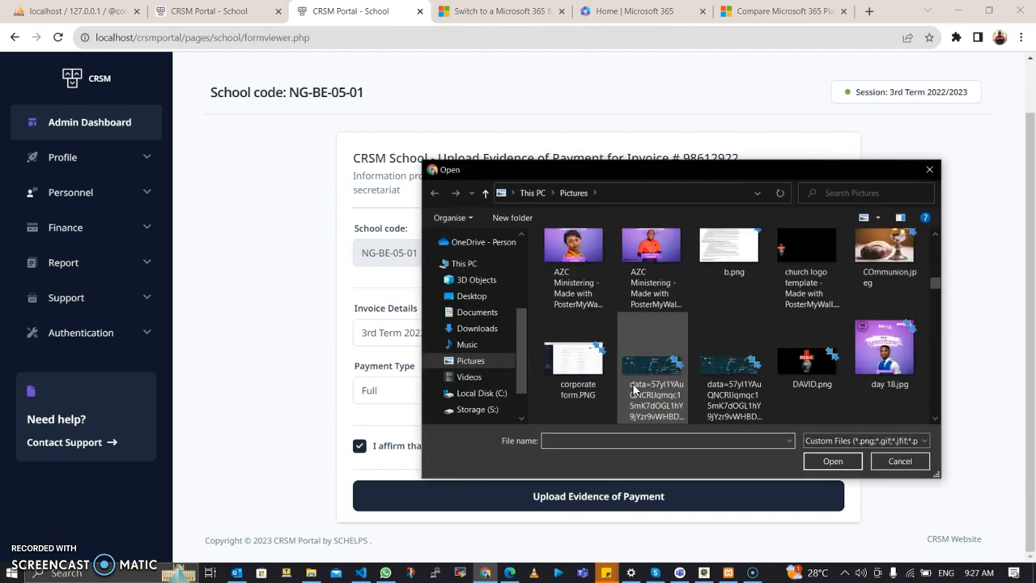
pyautogui.doubleClick(571, 361)
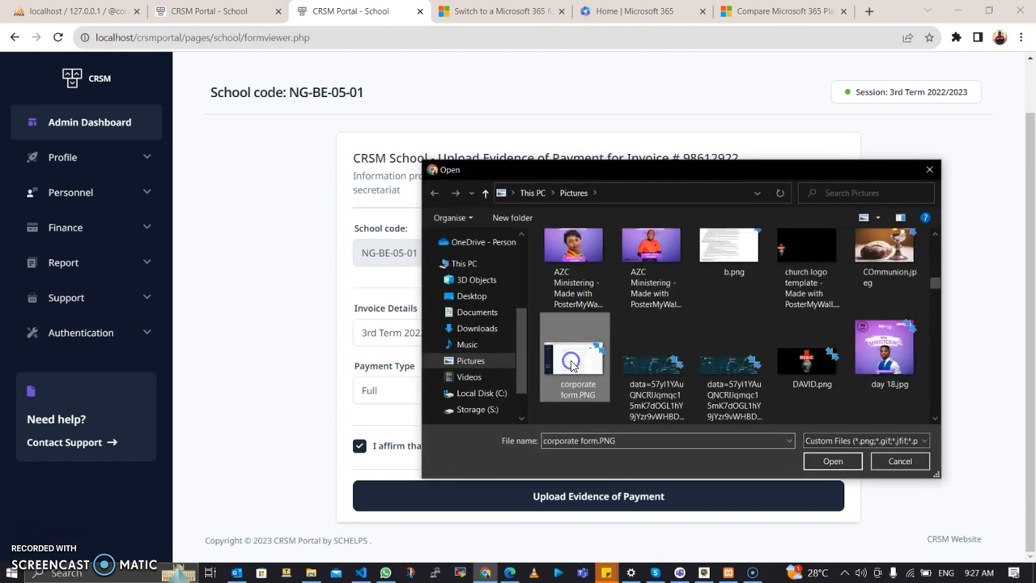
pyautogui.scroll(-3, 644, 425)
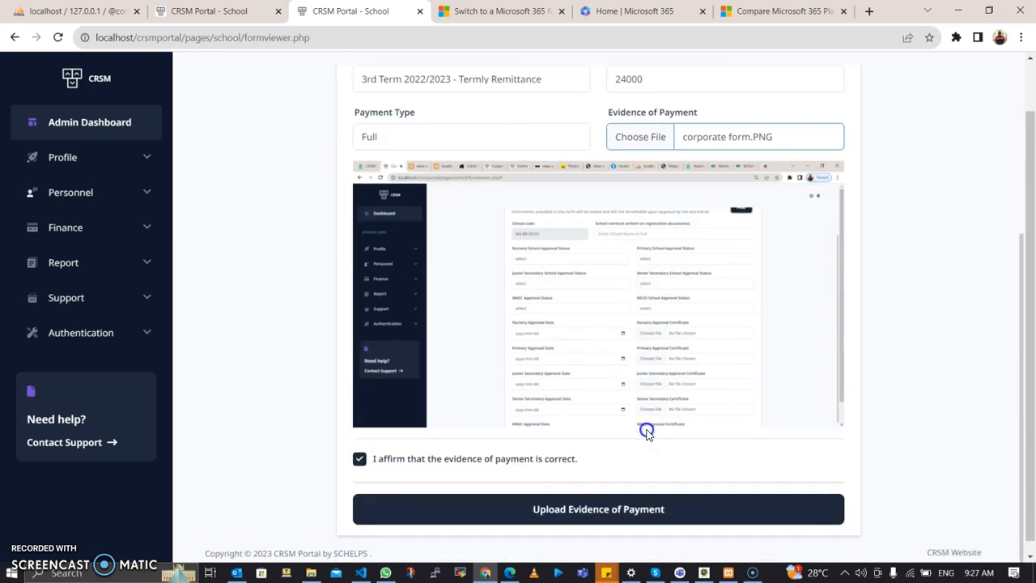
pyautogui.click(601, 512)
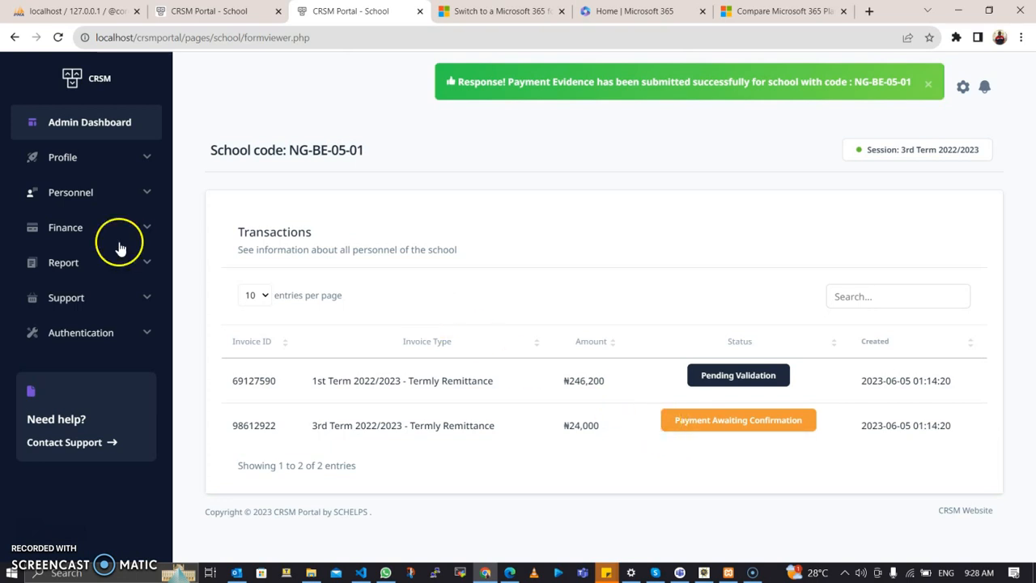
# Open the Academic Report form and select WASSCE - West Africa Senior Secondary Certificate as the examination
pyautogui.click(148, 270)
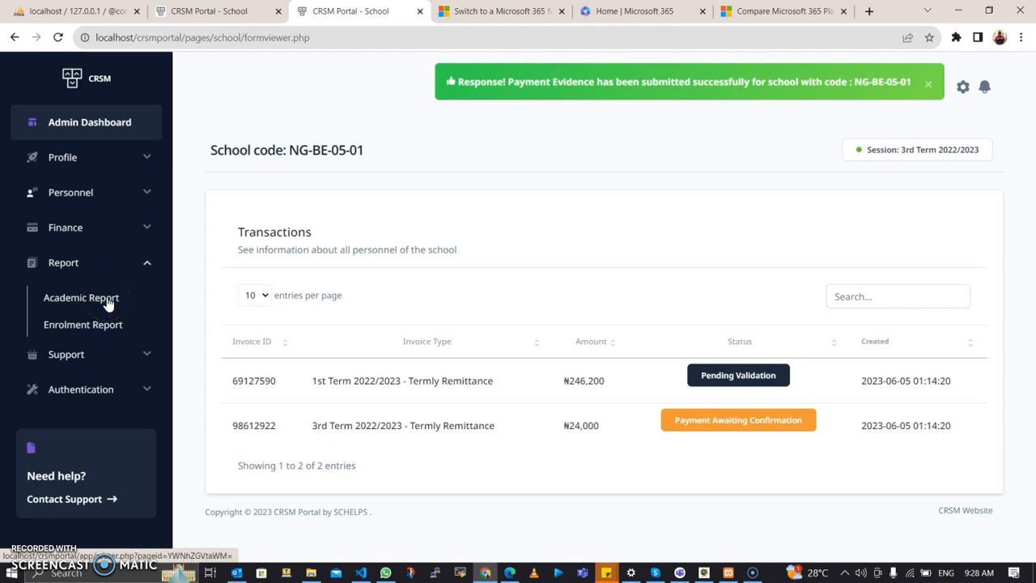
pyautogui.click(150, 290)
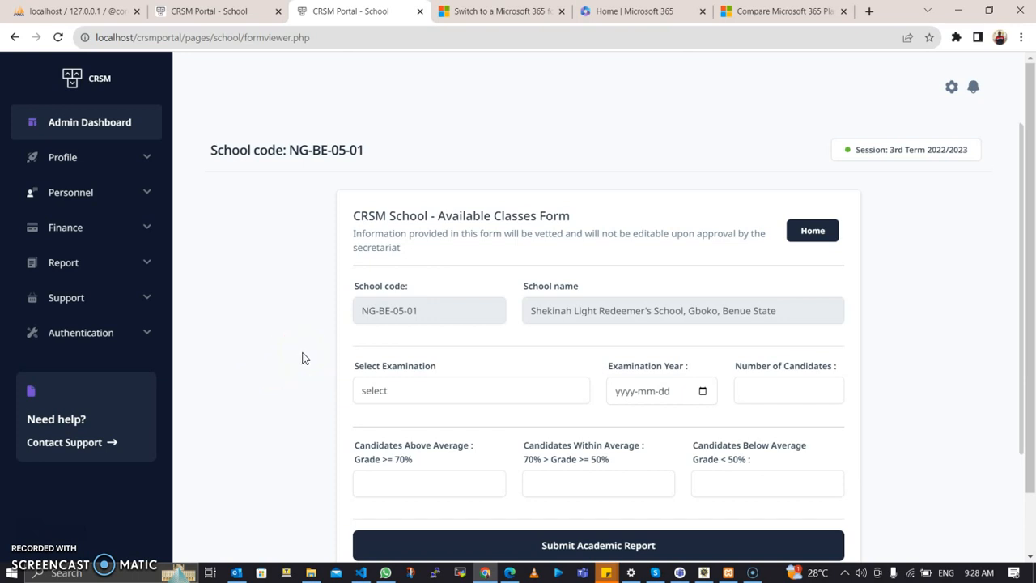
pyautogui.click(404, 387)
pyautogui.click(406, 387)
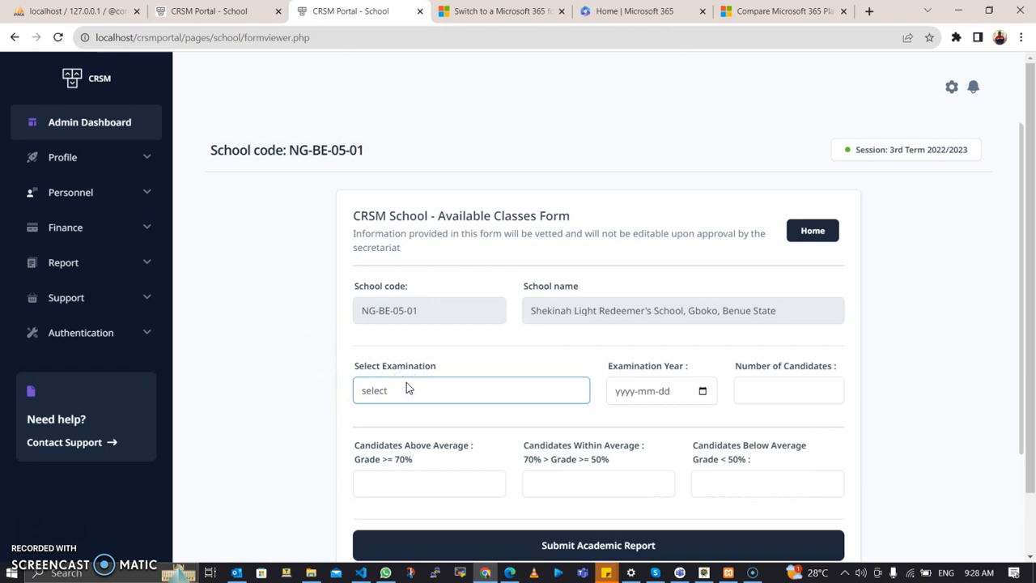
pyautogui.click(406, 387)
pyautogui.click(381, 476)
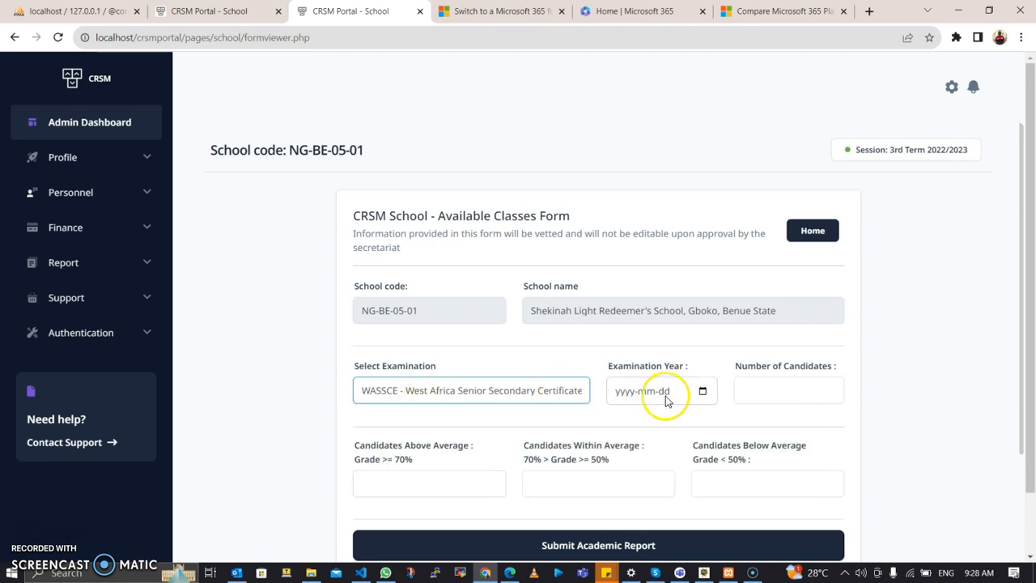
# Examine the academic report's Examination Year, Number of Candidates and above, within and below average candidate fields, plus its submission option
pyautogui.click(702, 392)
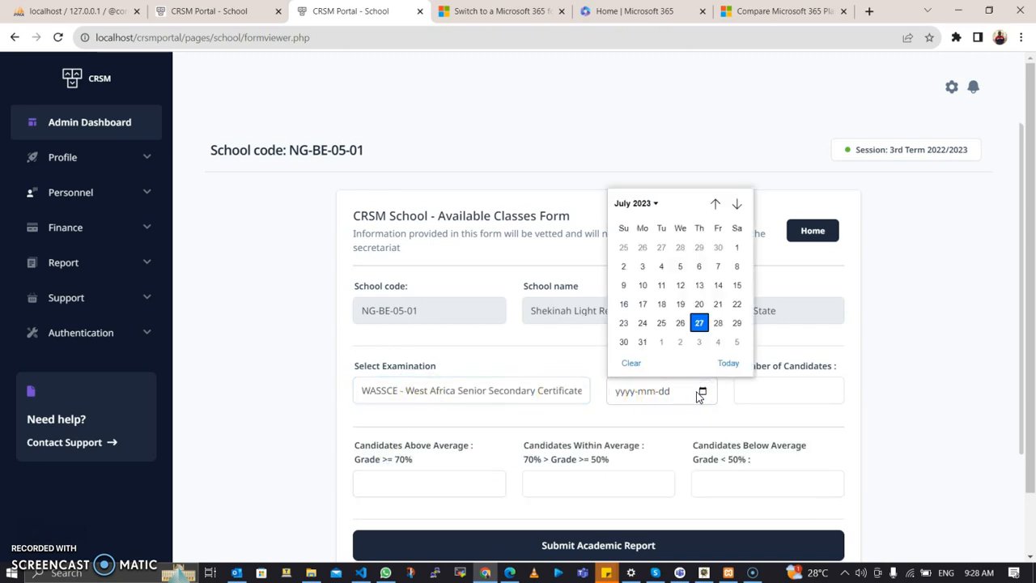
pyautogui.click(698, 395)
pyautogui.click(682, 397)
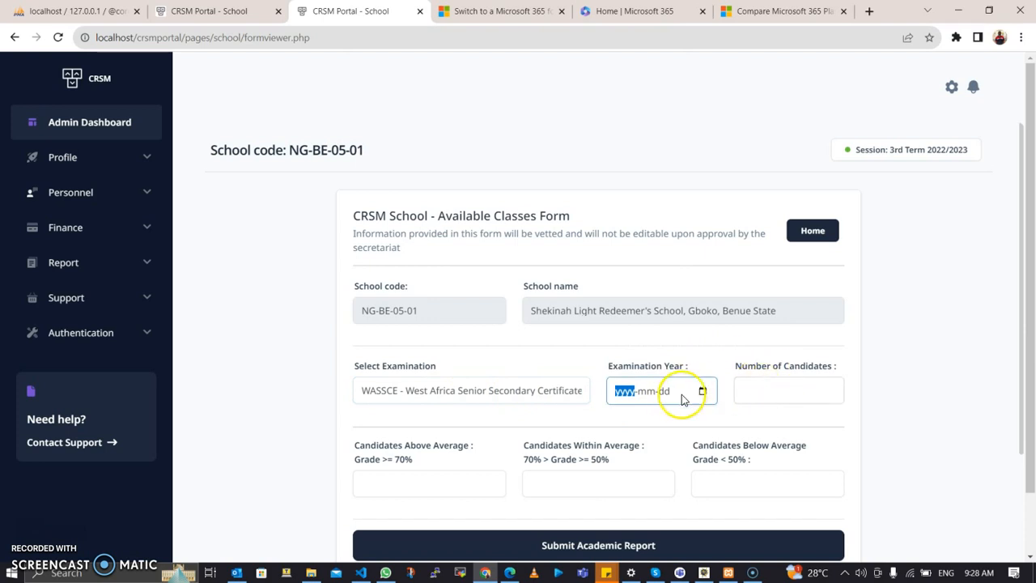
pyautogui.click(775, 391)
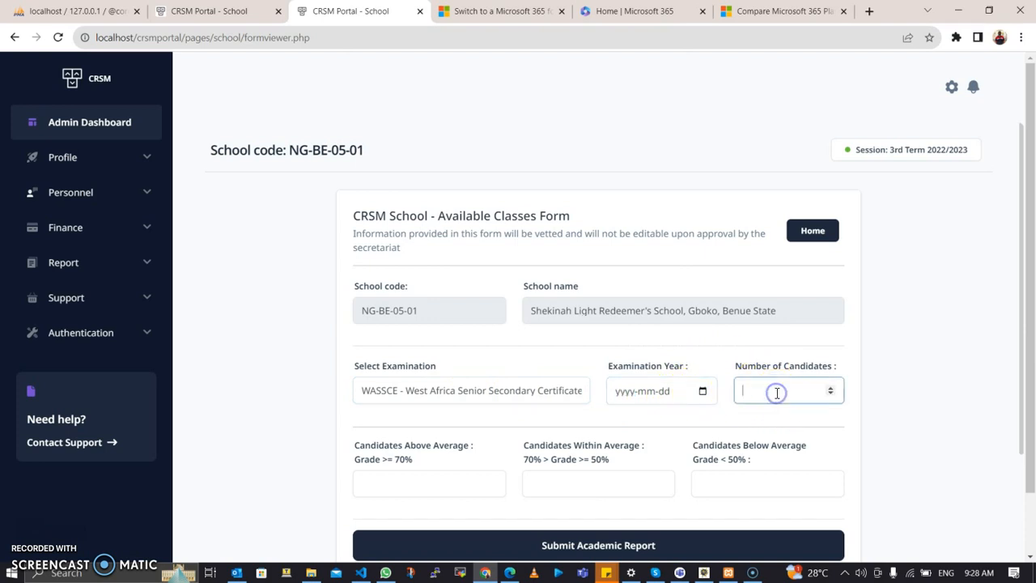
pyautogui.click(395, 480)
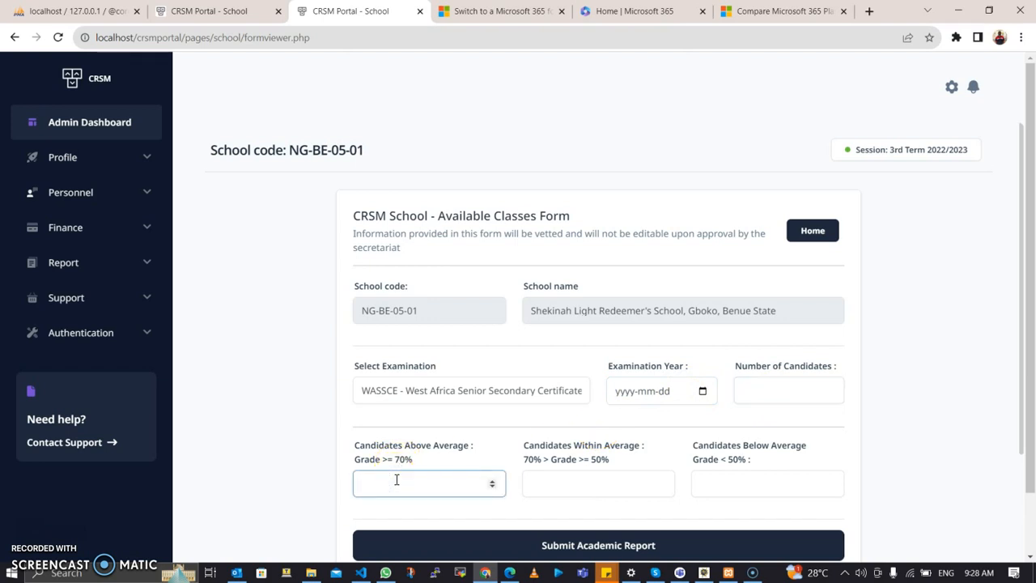
pyautogui.click(536, 489)
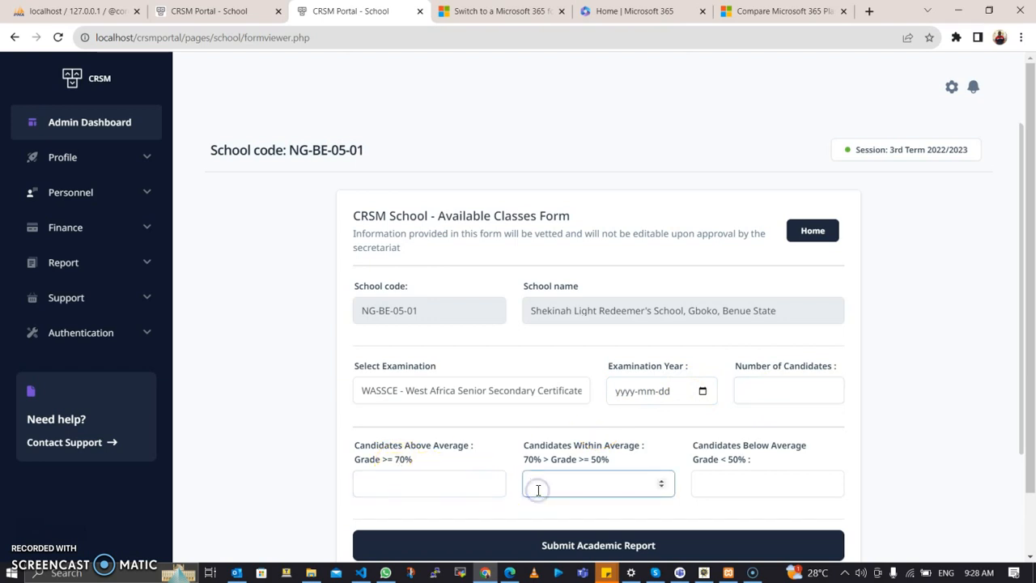
pyautogui.click(720, 478)
pyautogui.click(623, 545)
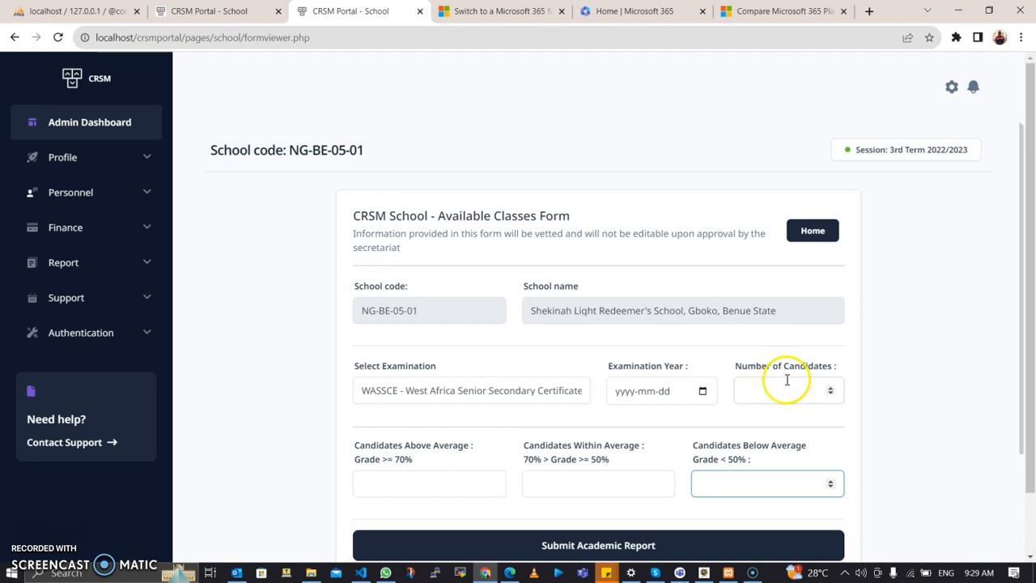
pyautogui.click(414, 480)
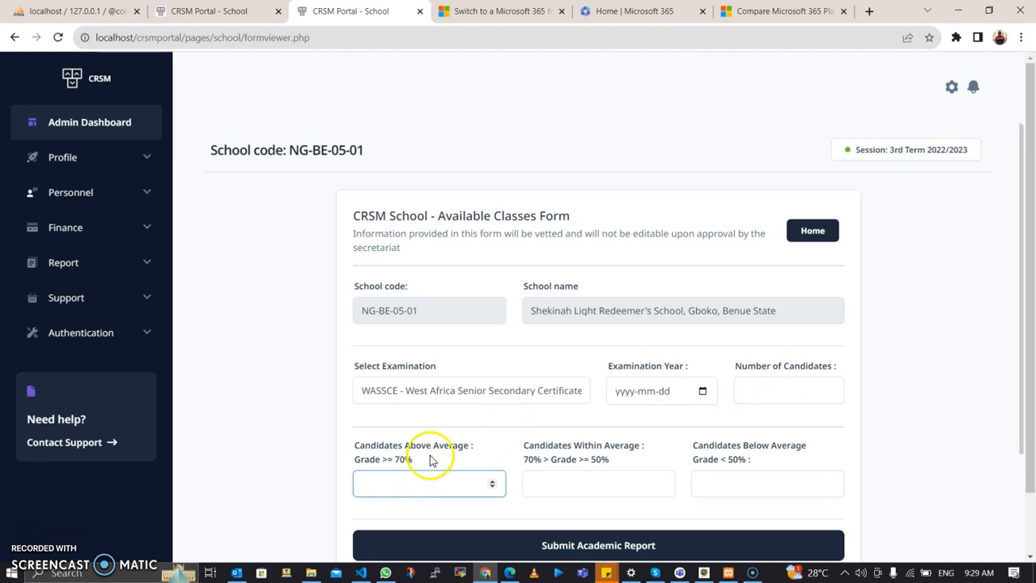
pyautogui.click(611, 480)
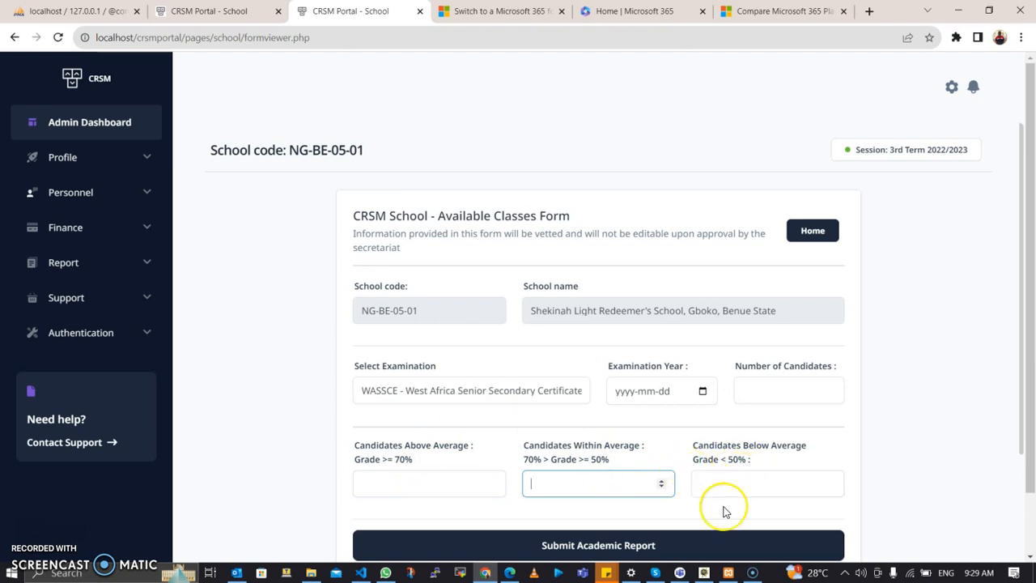
pyautogui.scroll(-2, 724, 509)
pyautogui.scroll(2, 723, 509)
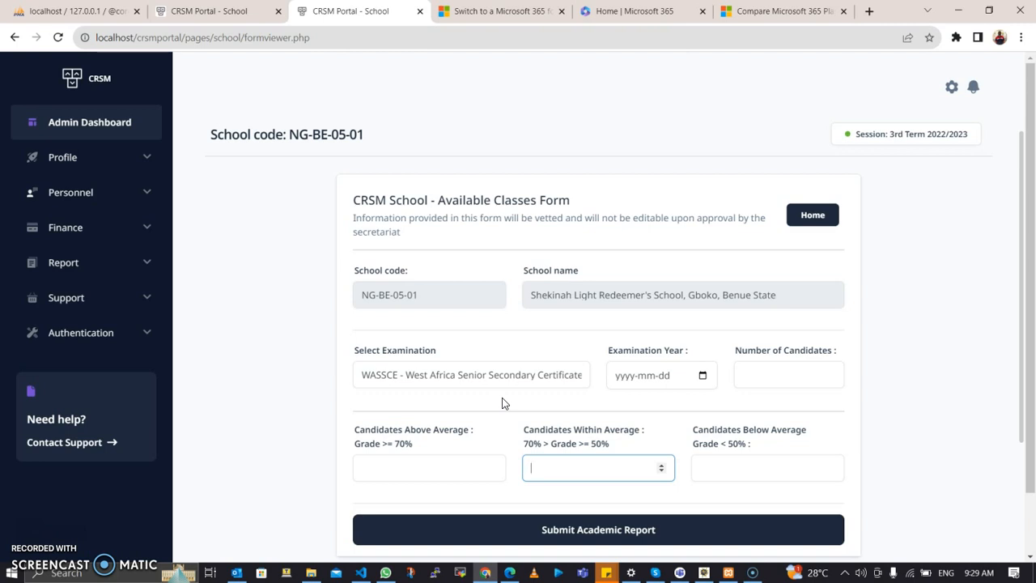
# Open the form for creating a support ticket and set the related support request to Enquiry
pyautogui.click(142, 301)
pyautogui.click(69, 335)
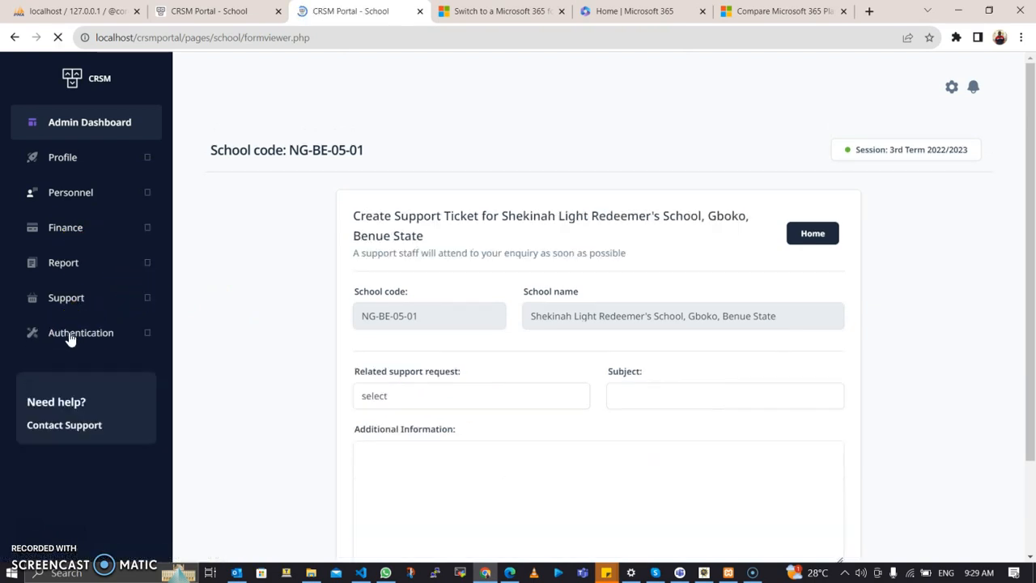
pyautogui.click(392, 395)
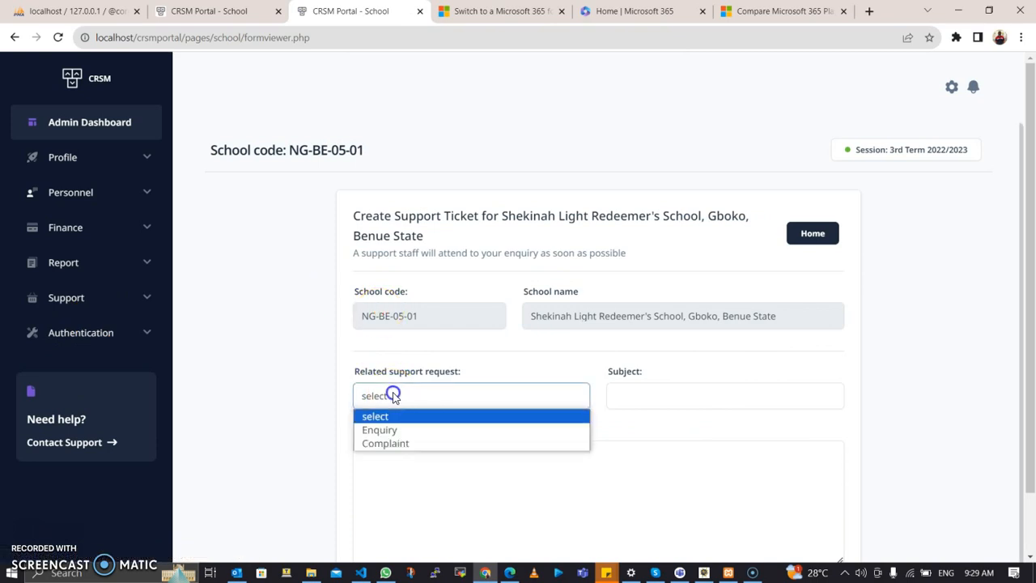
pyautogui.click(392, 432)
# Examine the enquiry ticket's Subject and Additional Information fields and the option for creating the support ticket
pyautogui.click(625, 404)
pyautogui.scroll(-1, 631, 409)
pyautogui.click(560, 462)
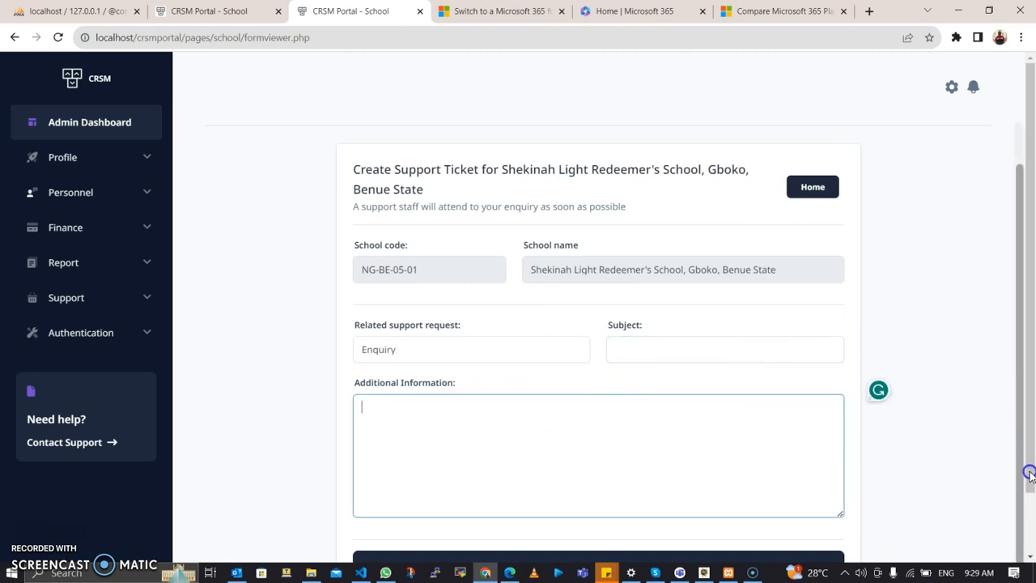
pyautogui.click(1024, 505)
pyautogui.click(760, 518)
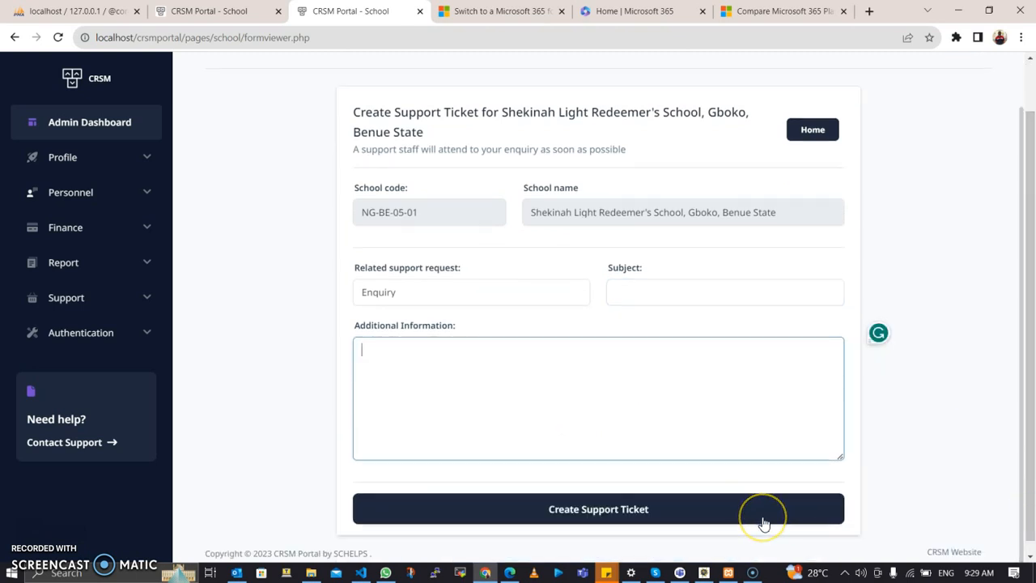
pyautogui.click(798, 443)
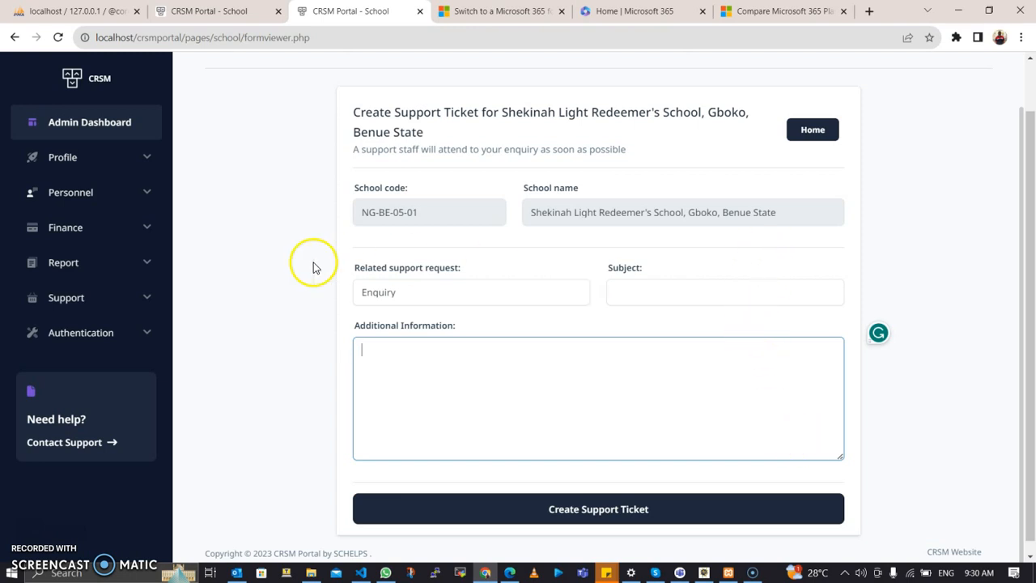
# Open the support ticket form through Contact Support and check its request types, Subject and Additional Information fields
pyautogui.click(86, 445)
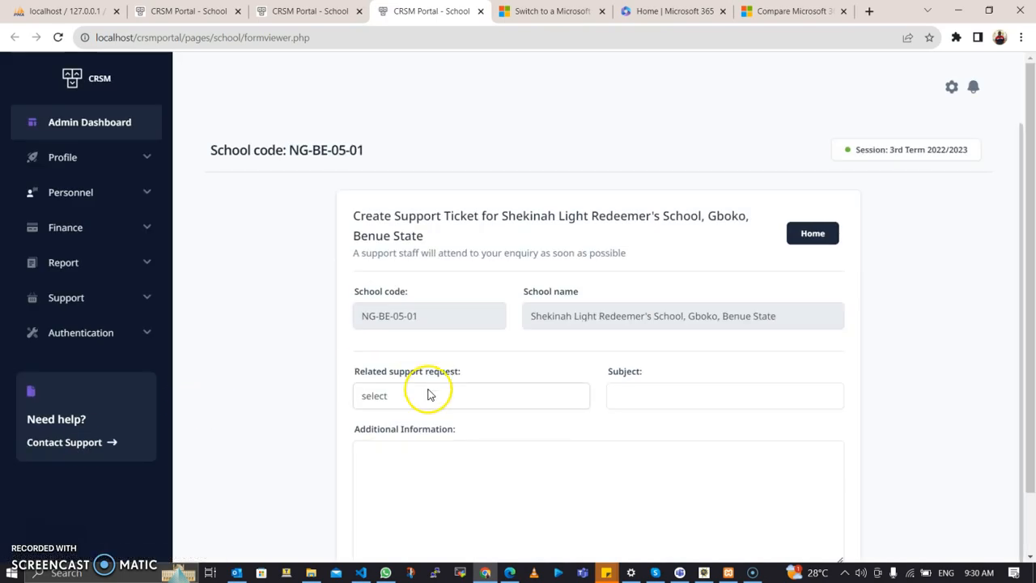
pyautogui.scroll(-1, 453, 384)
pyautogui.click(448, 349)
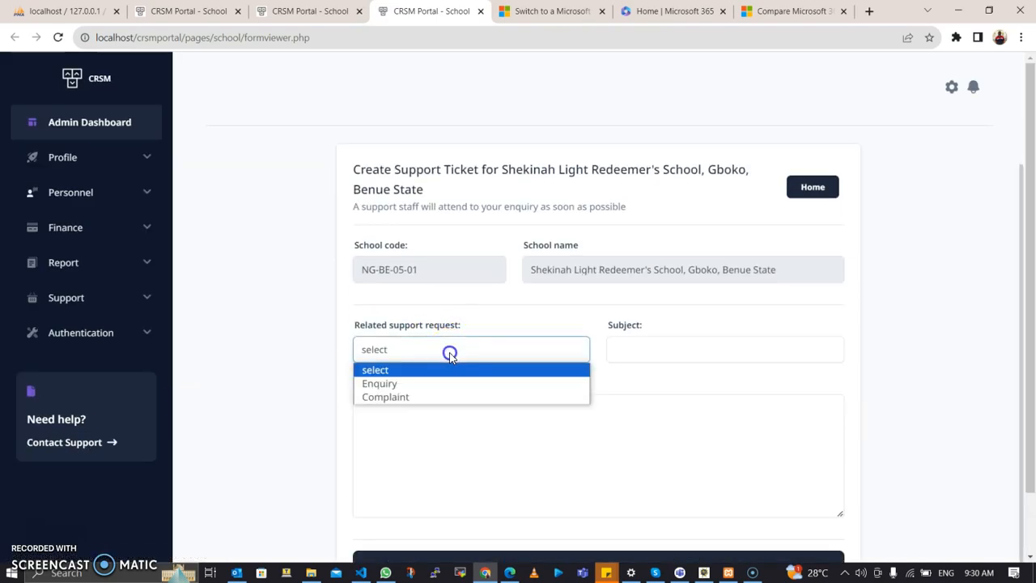
pyautogui.click(655, 356)
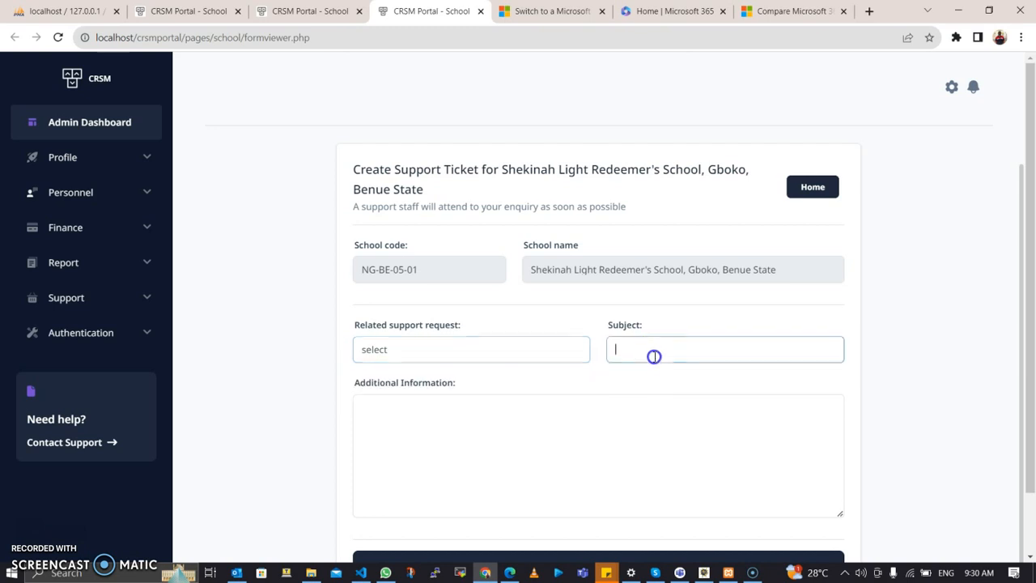
pyautogui.click(581, 402)
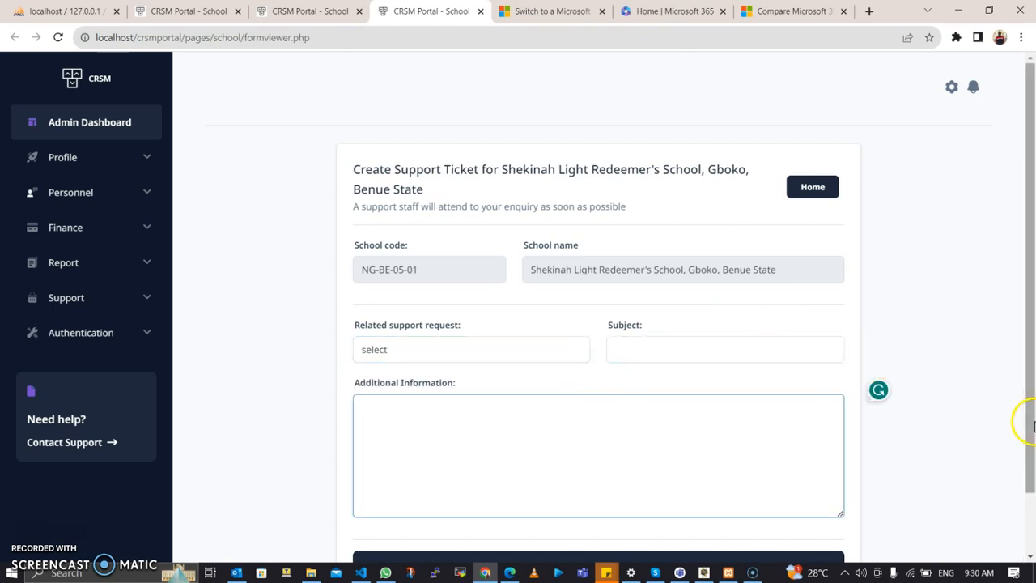
pyautogui.scroll(-1, 1025, 469)
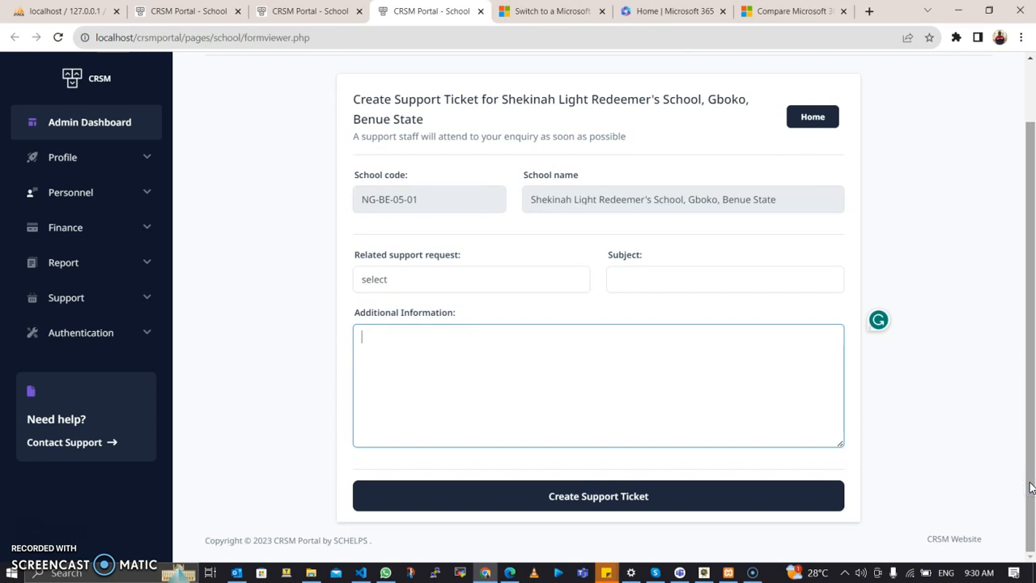